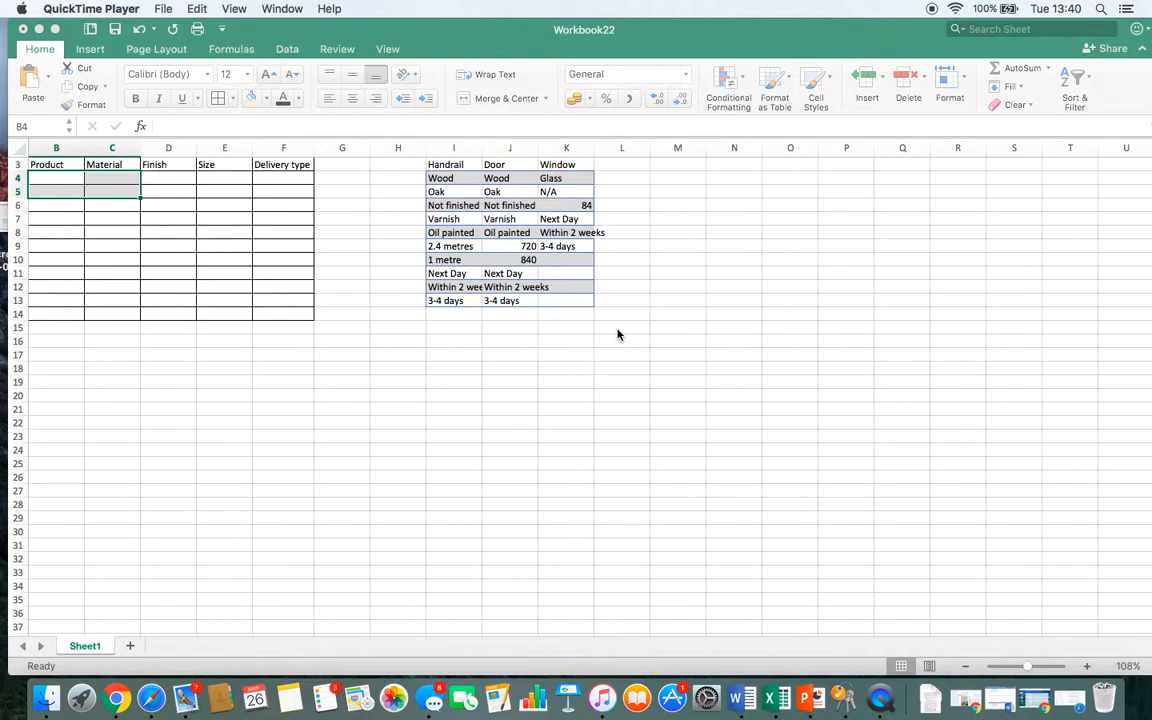
Step: Format the product options in I3:K13 as a table with headers, using the first light table style
left_click(401, 219)
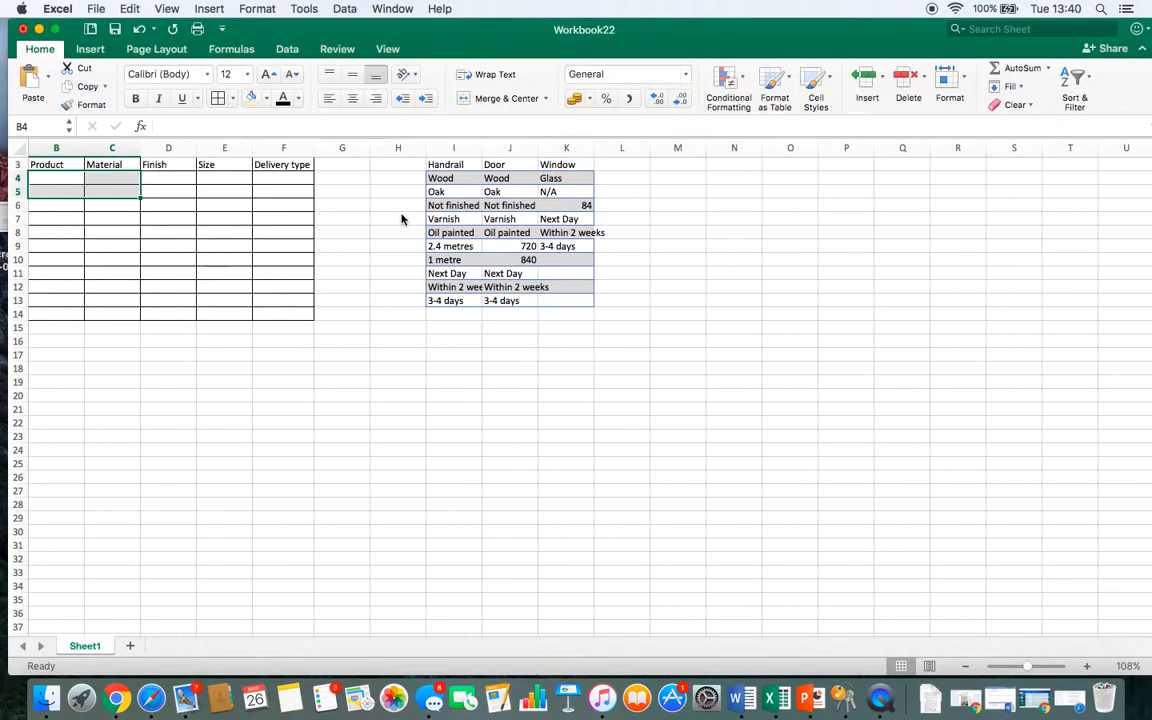
left_click(401, 219)
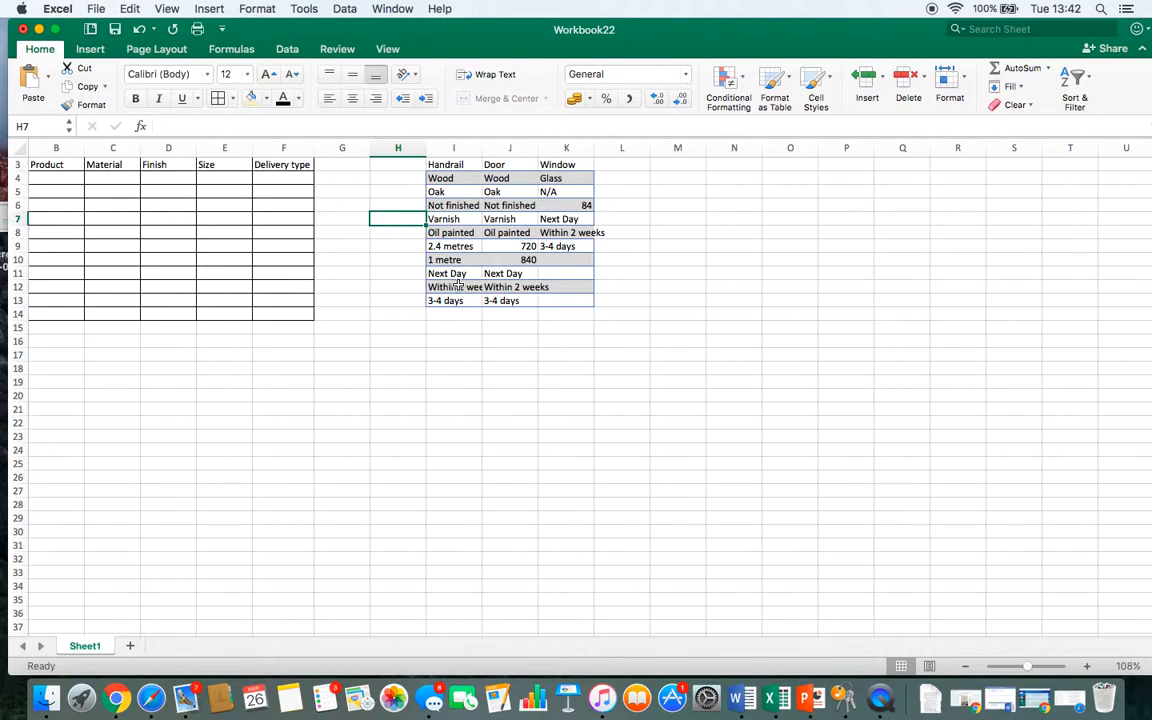
left_click_drag(447, 166, 559, 302)
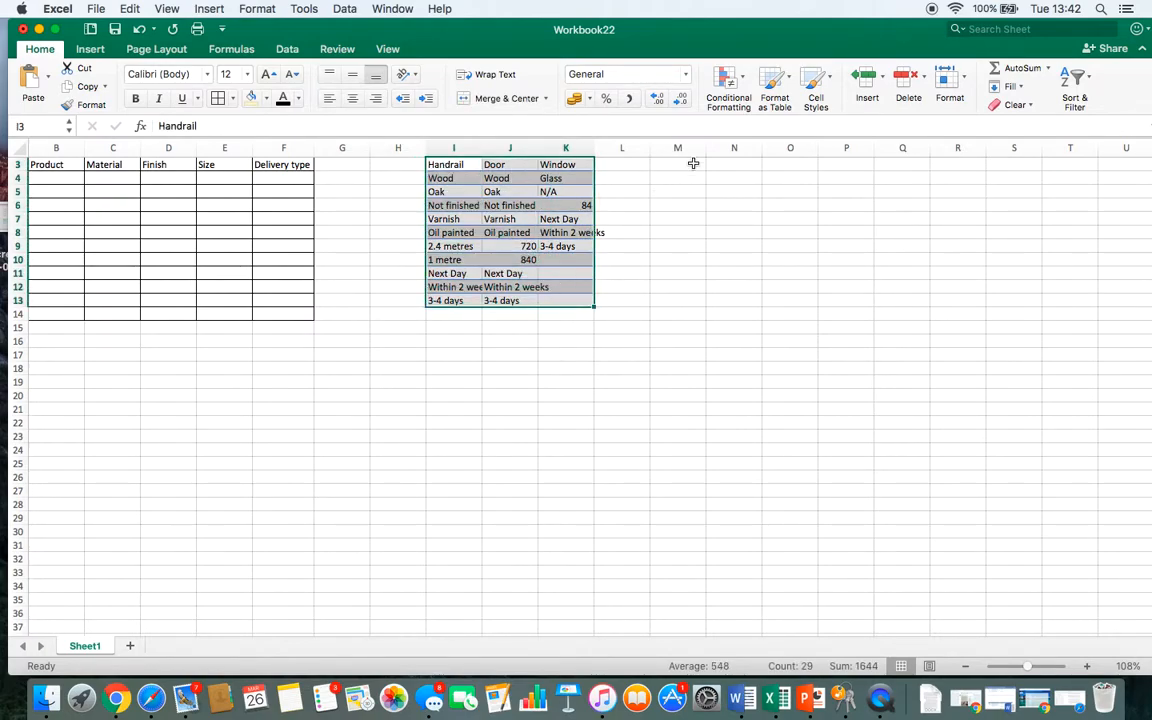
left_click(773, 86)
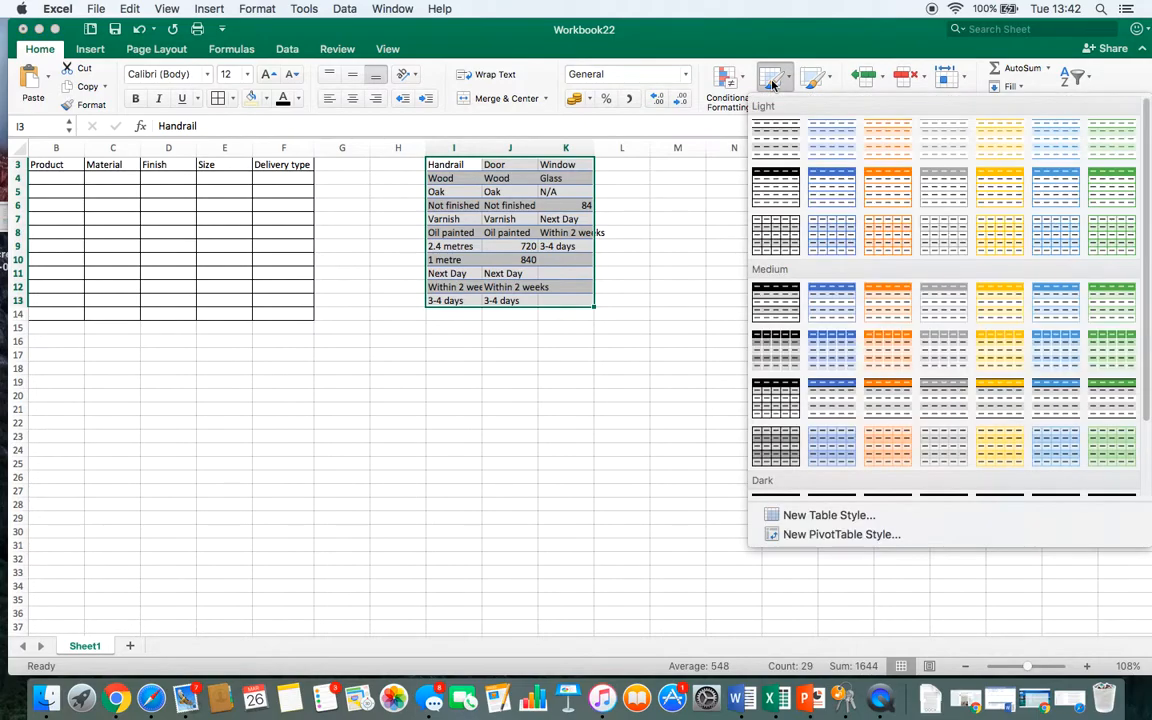
left_click(782, 140)
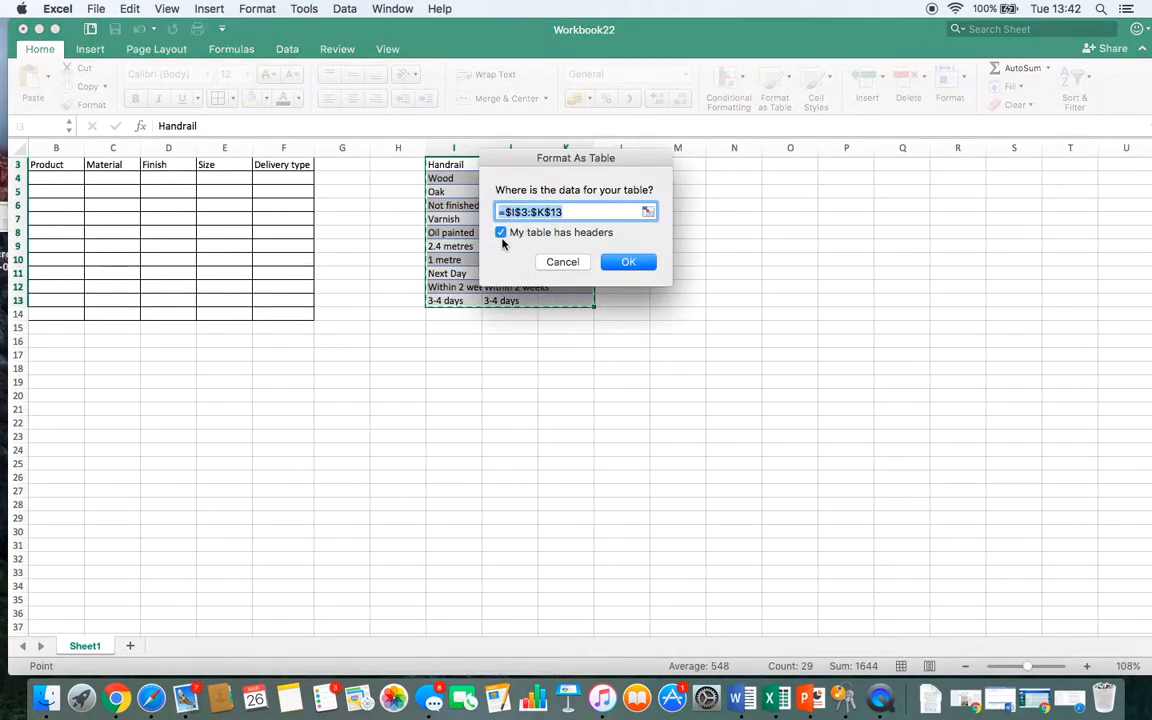
left_click(628, 262)
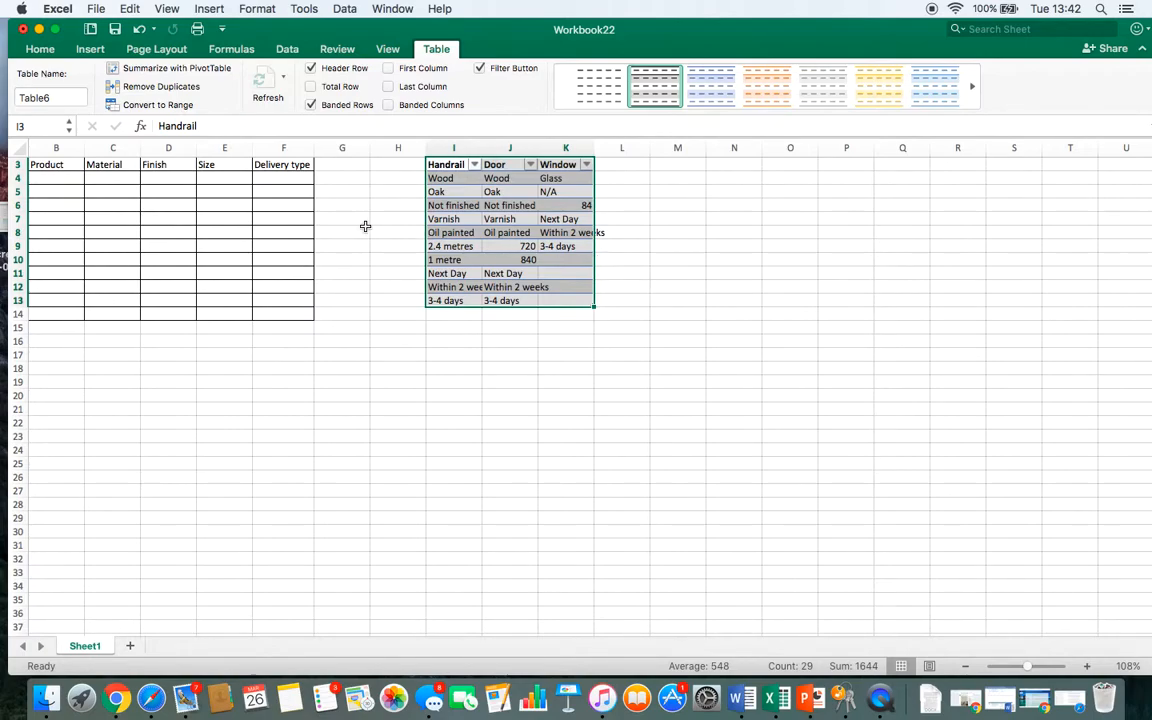
Step: Apply list data validation to the Product cells B4:B14 with the table headers =$I$3:$K$3 as the source
left_click_drag(60, 177, 74, 311)
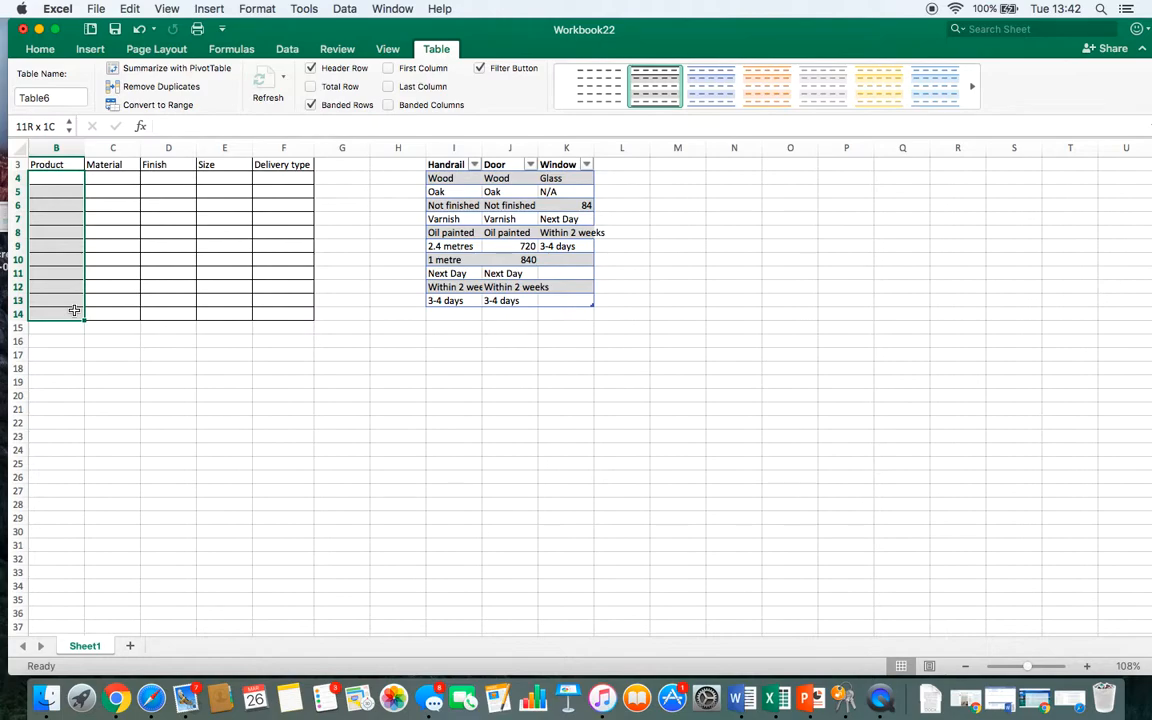
left_click(288, 50)
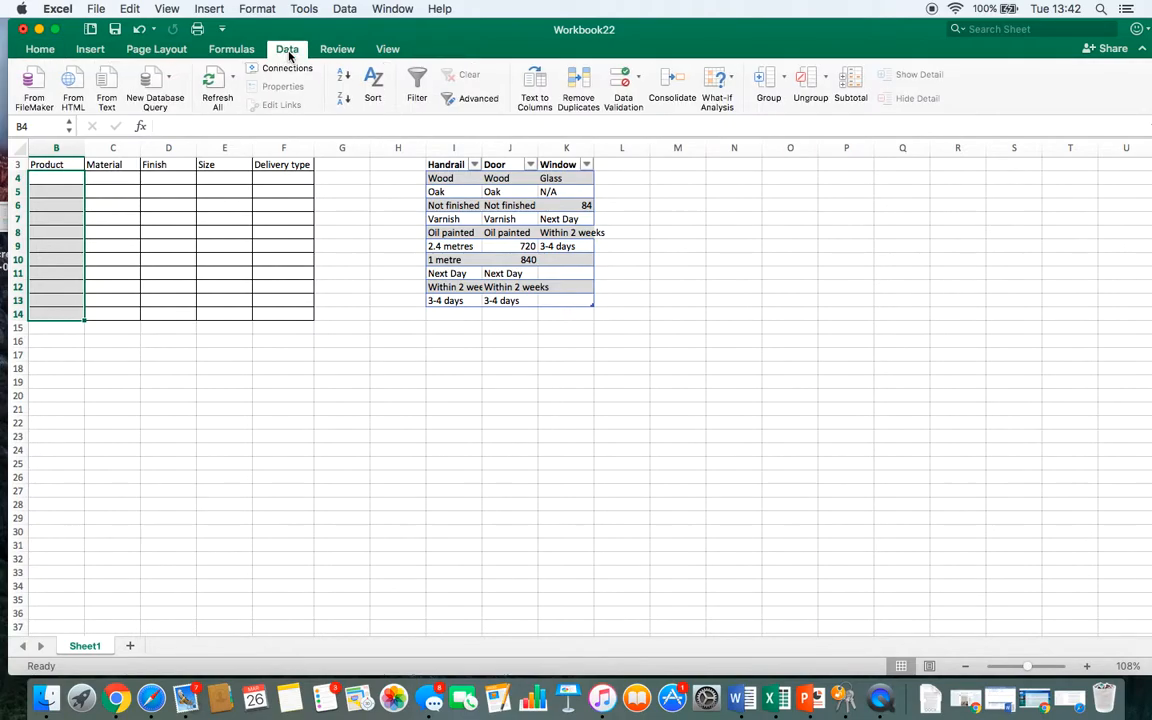
left_click(622, 84)
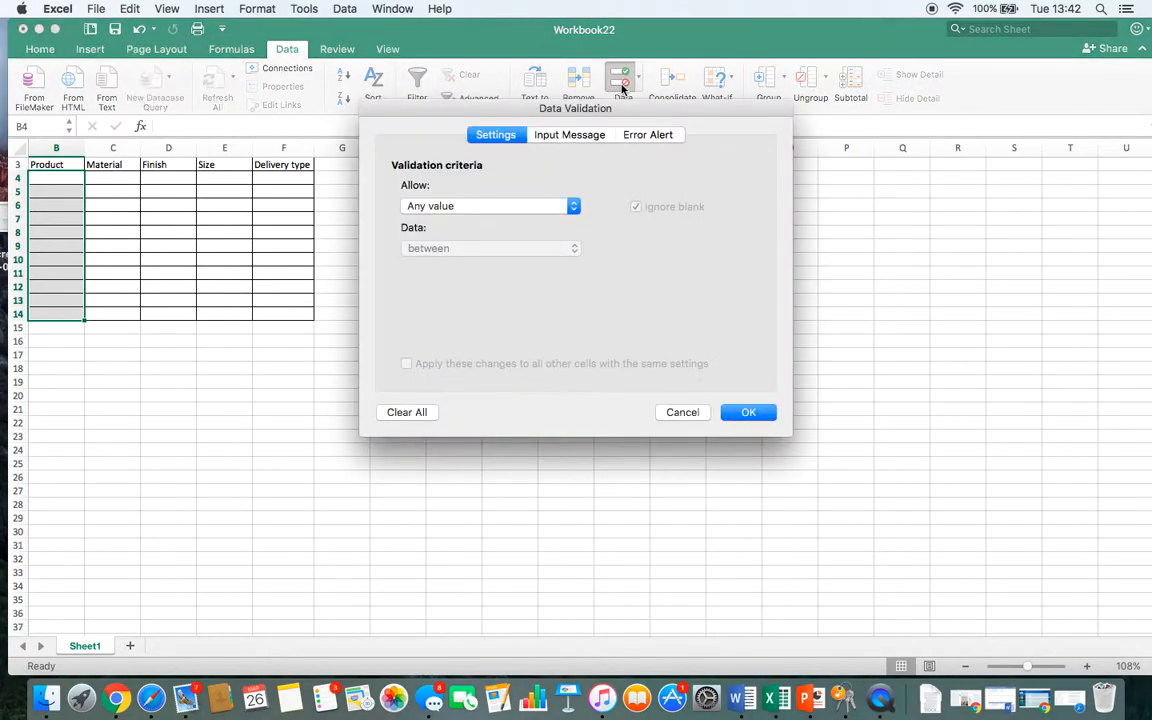
left_click(464, 208)
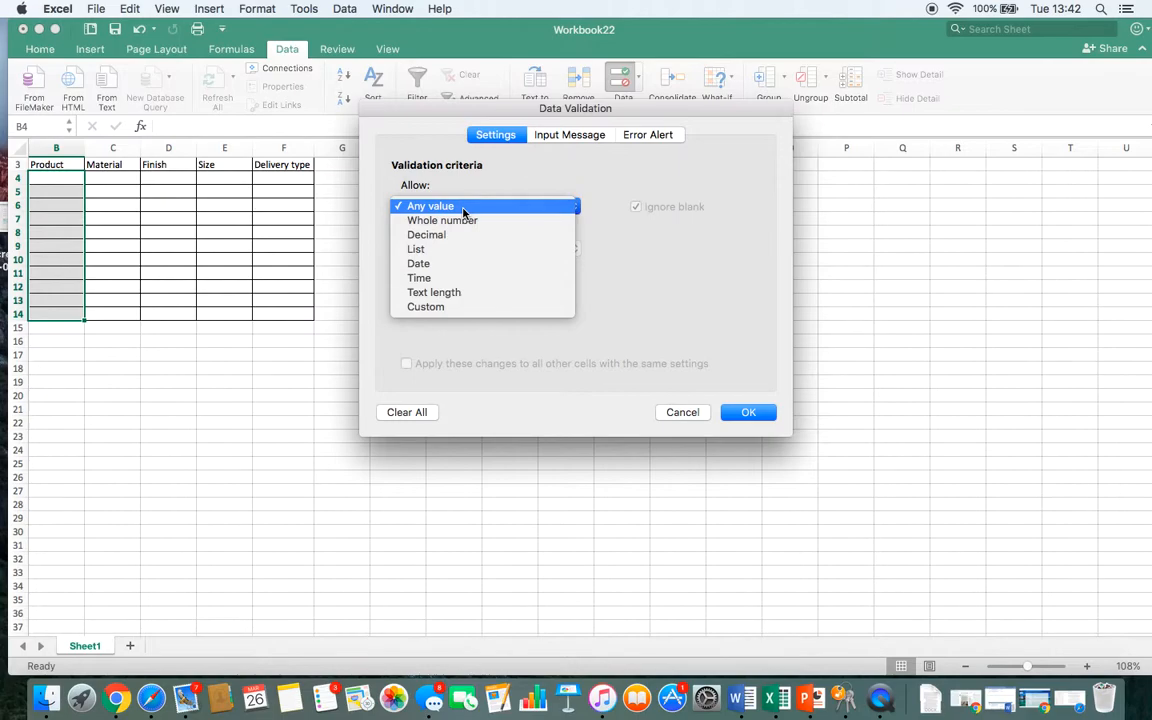
left_click(464, 251)
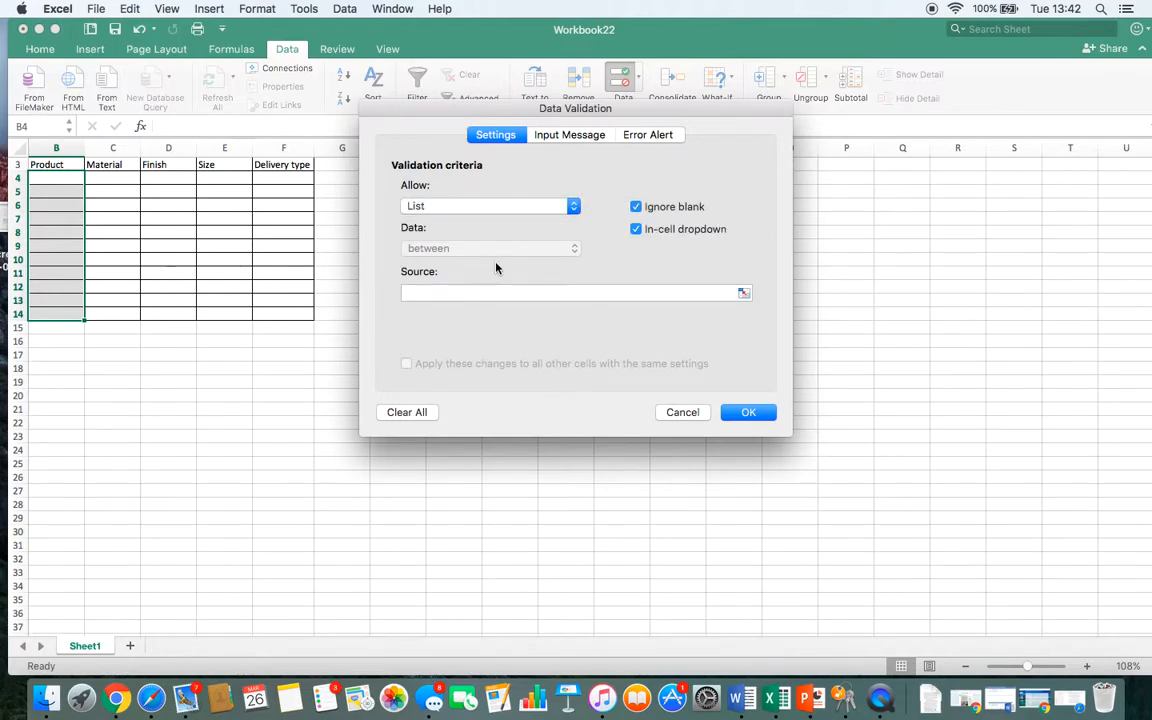
left_click(743, 294)
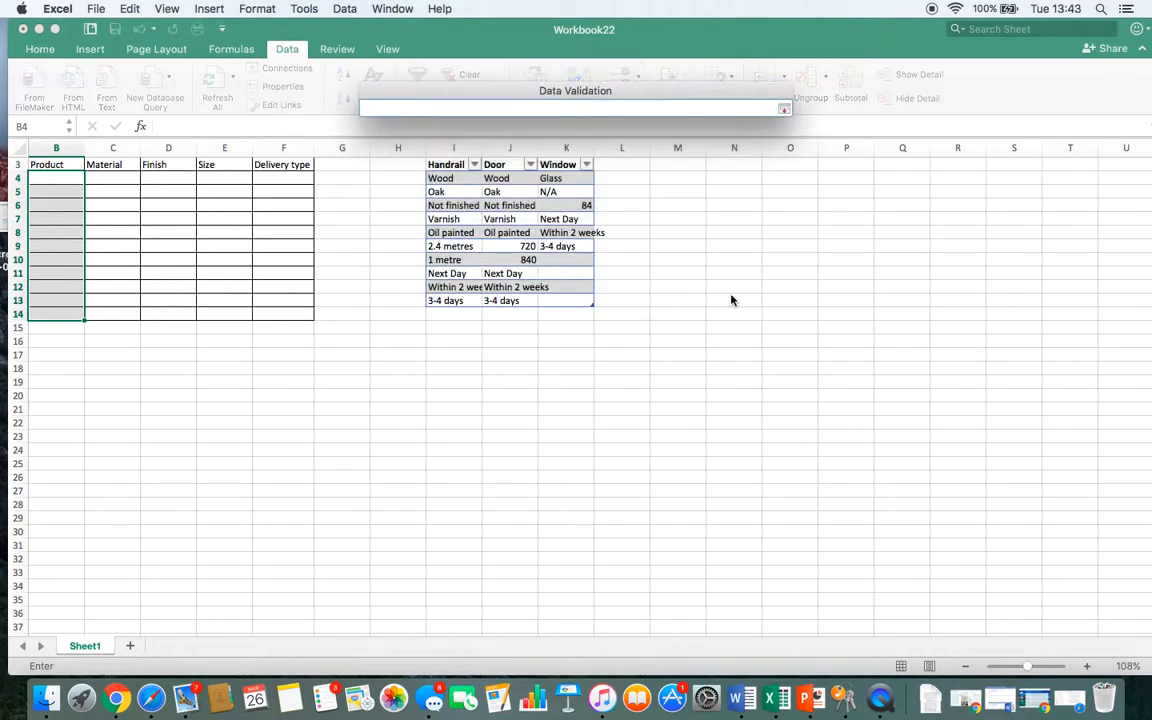
left_click(446, 168)
left_click_drag(446, 168, 555, 171)
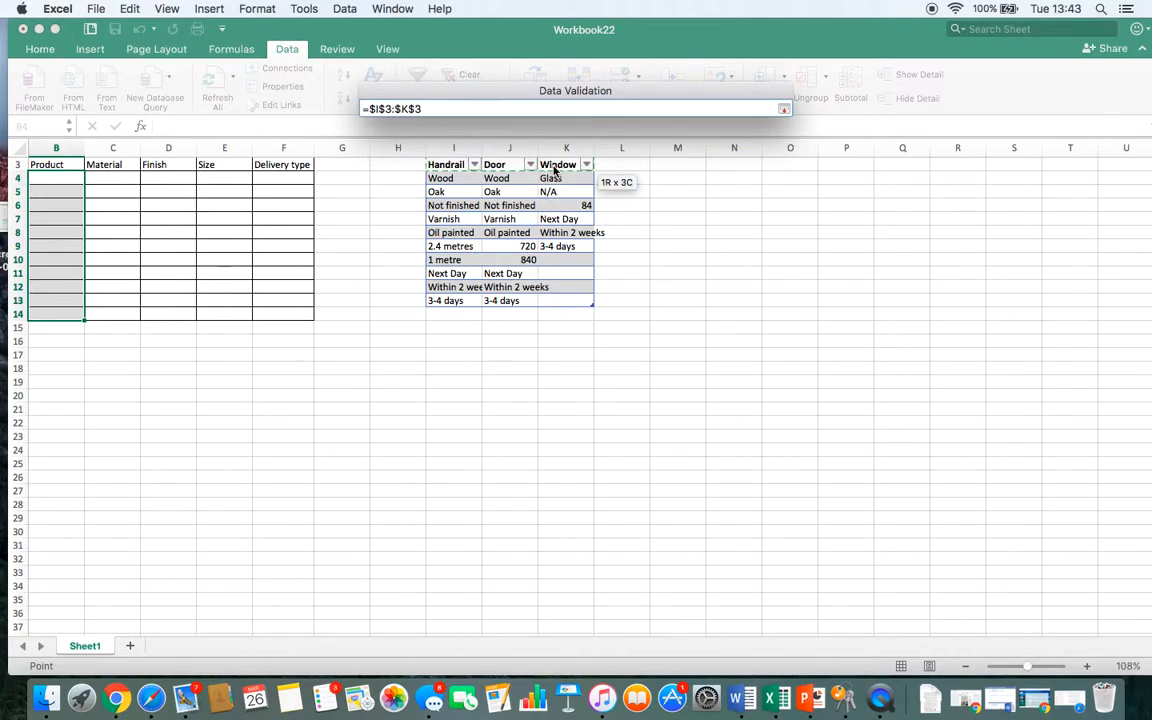
key("Return")
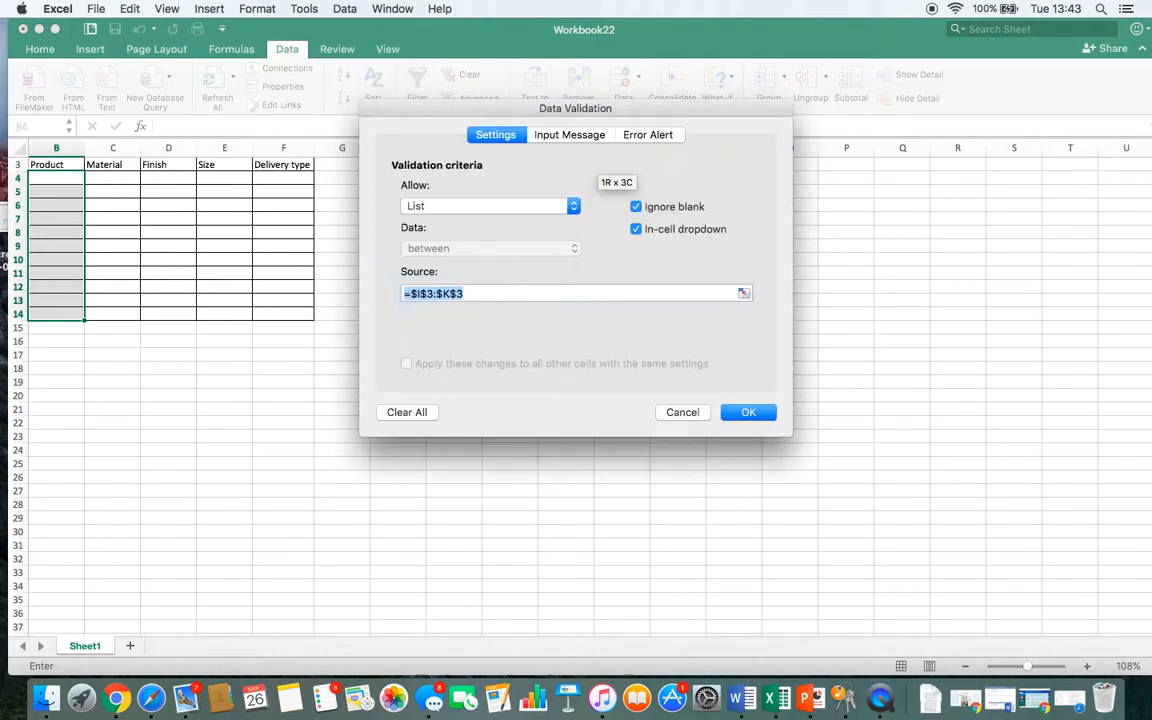
left_click(750, 413)
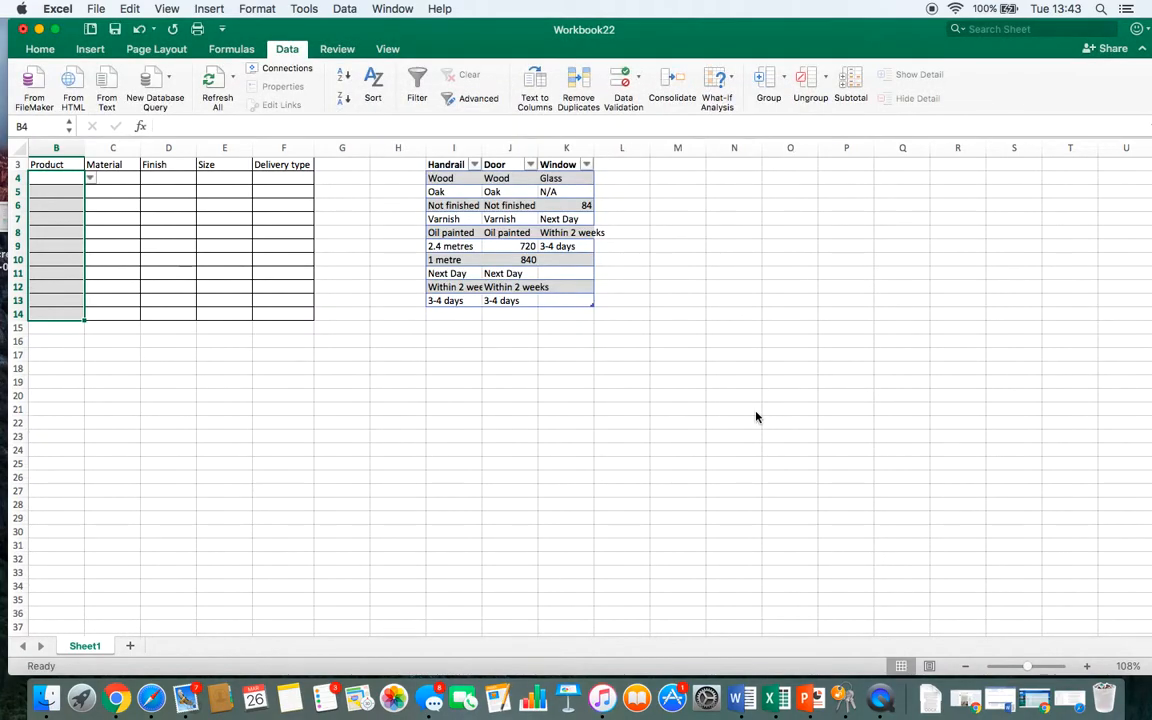
Step: Check the drop-down options offered in the first Product cell, B4
left_click(104, 236)
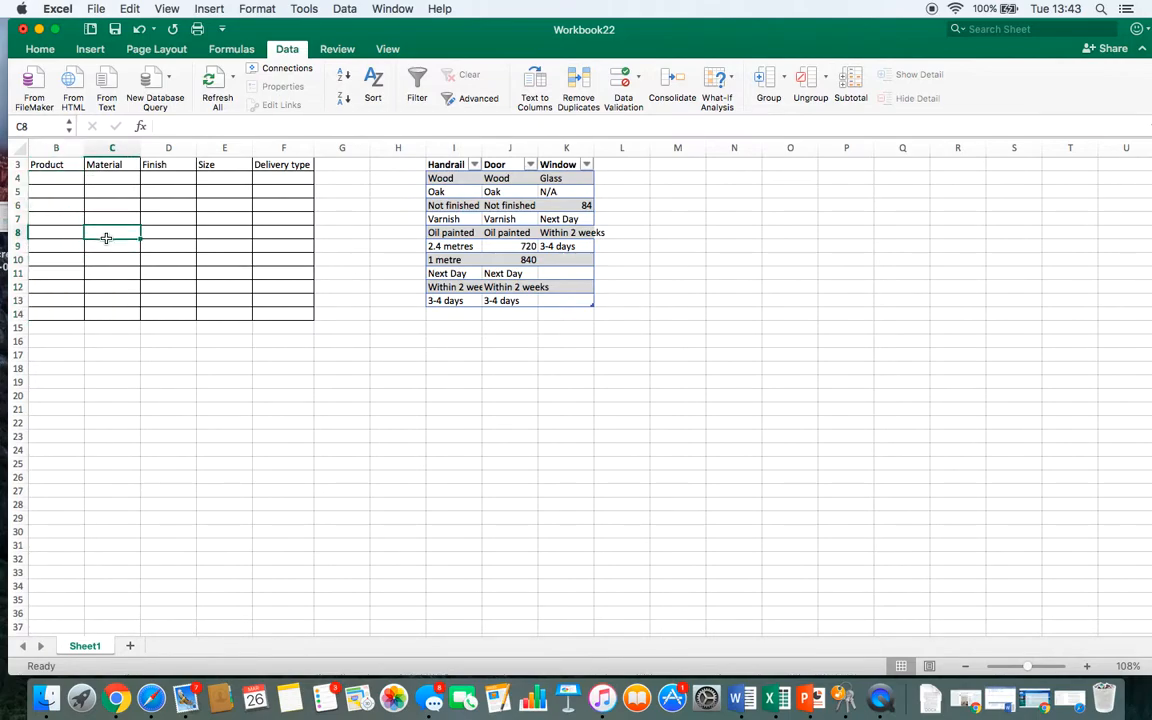
left_click(66, 181)
left_click(90, 179)
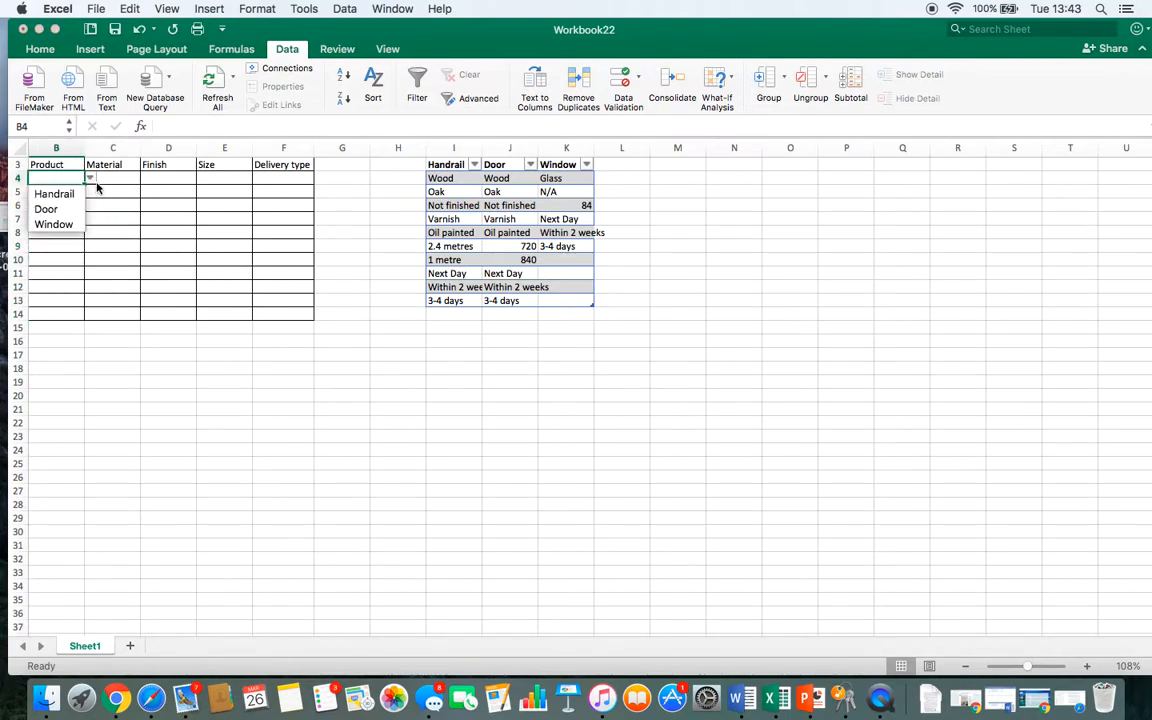
left_click(117, 183)
left_click(117, 183)
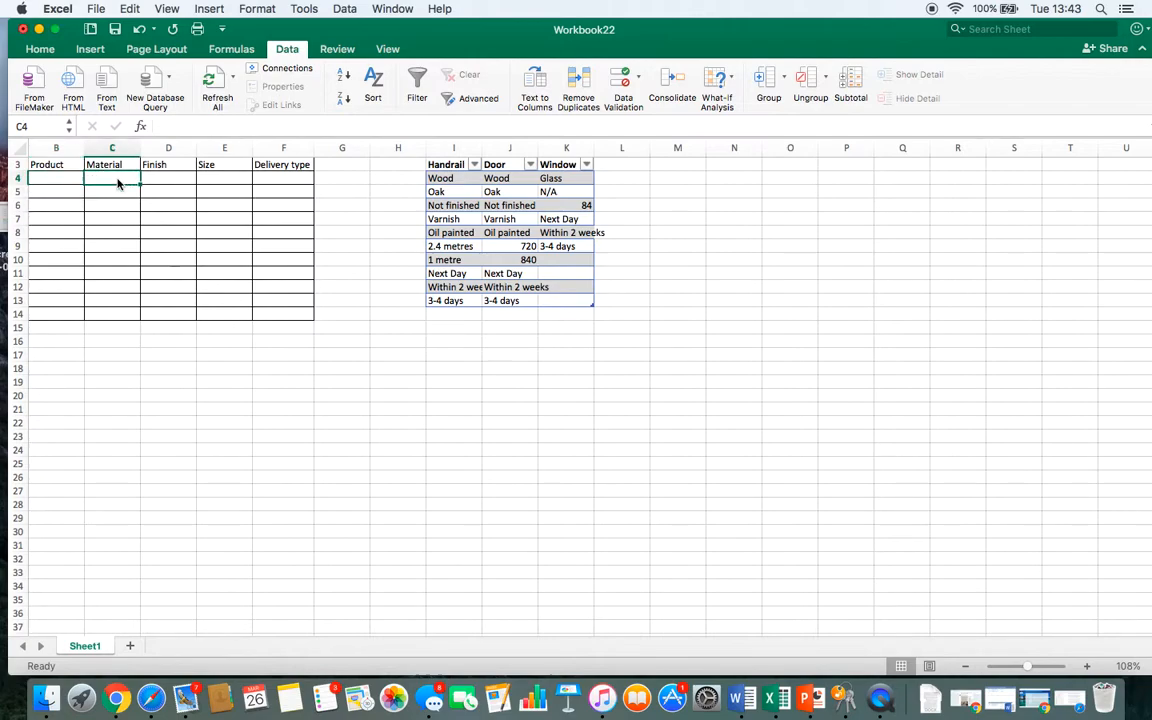
Step: Create named ranges from the top row of the options table I3:K13, replacing the existing name definitions
left_click(455, 164)
left_click_drag(455, 164, 571, 296)
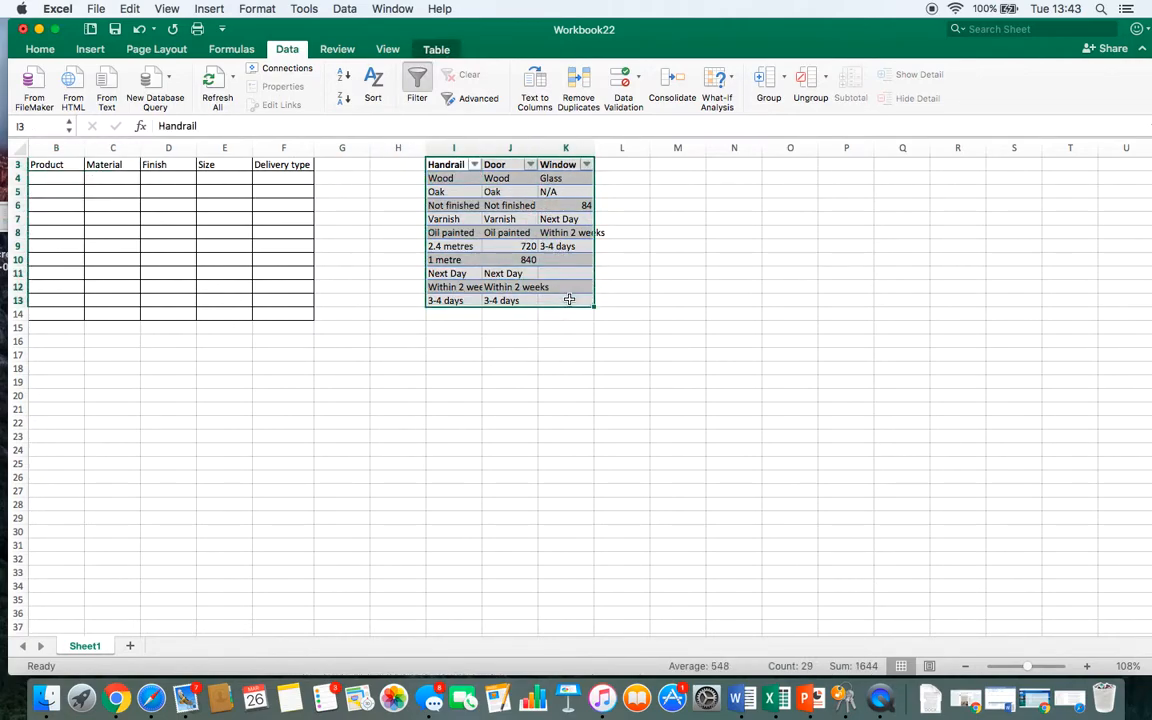
left_click(232, 49)
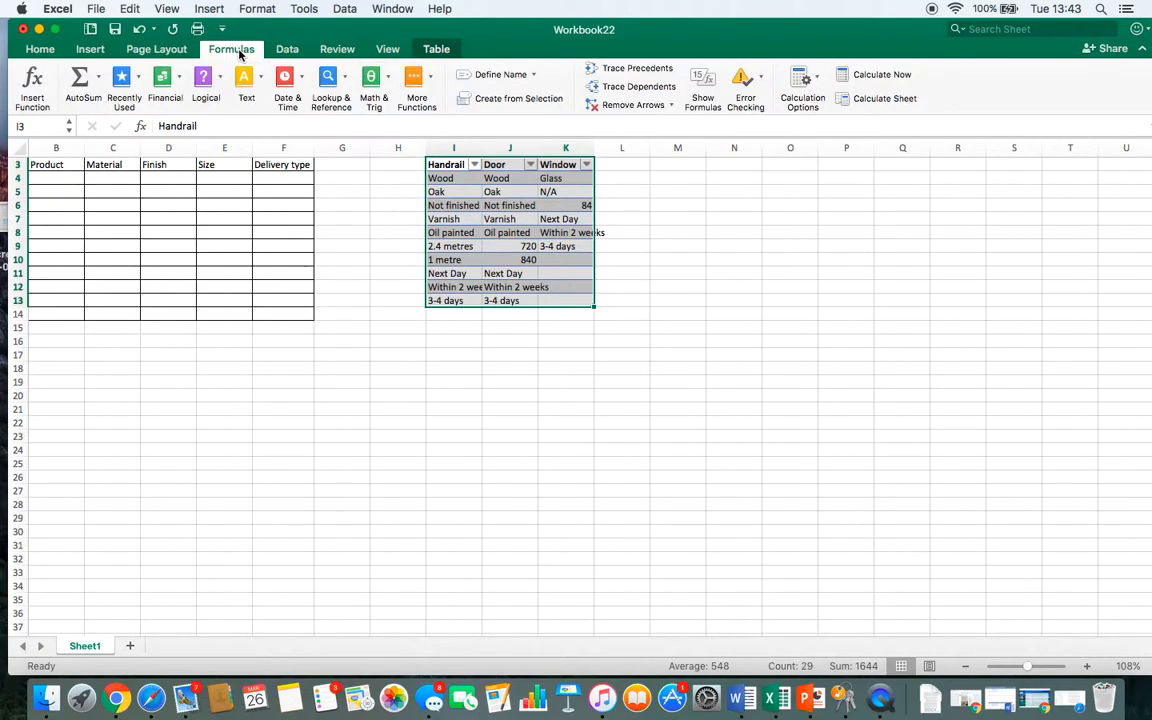
left_click(502, 111)
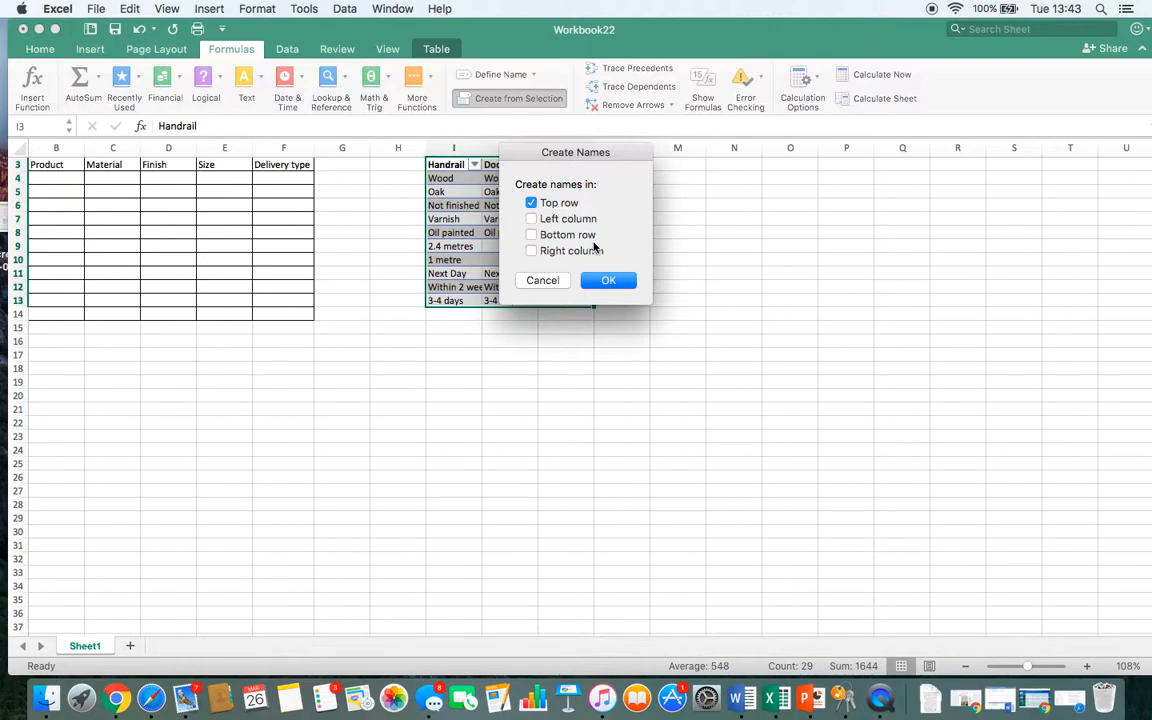
left_click(619, 284)
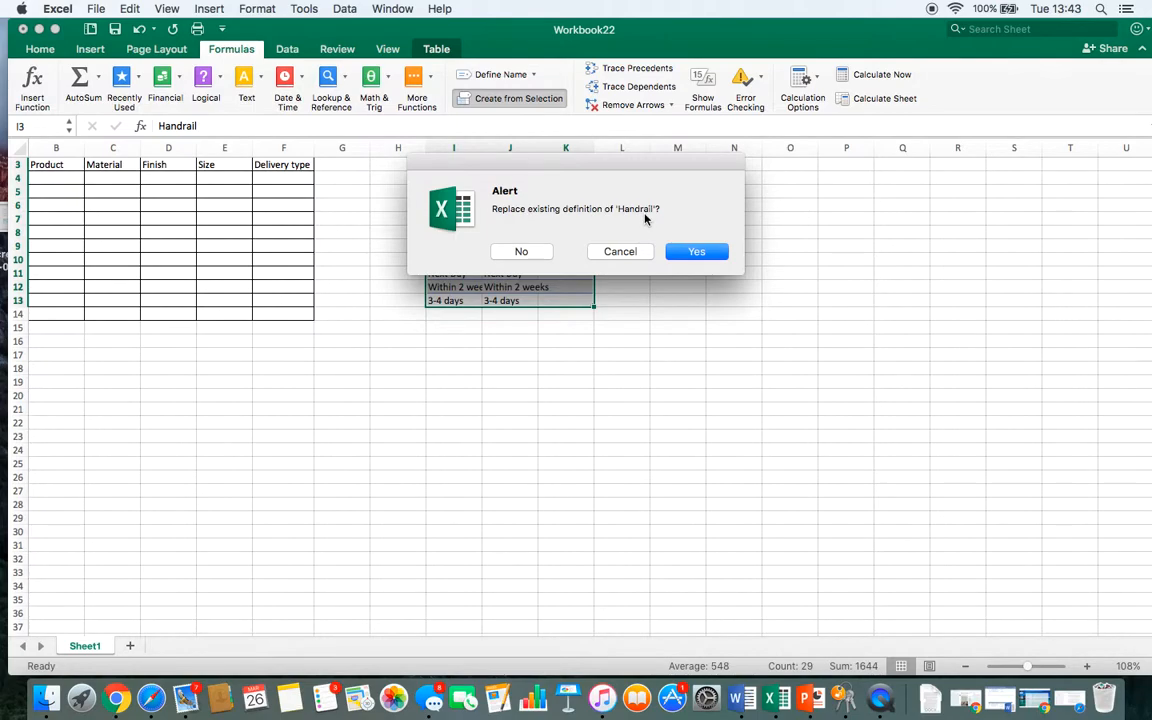
left_click(710, 252)
left_click(712, 252)
left_click(712, 252)
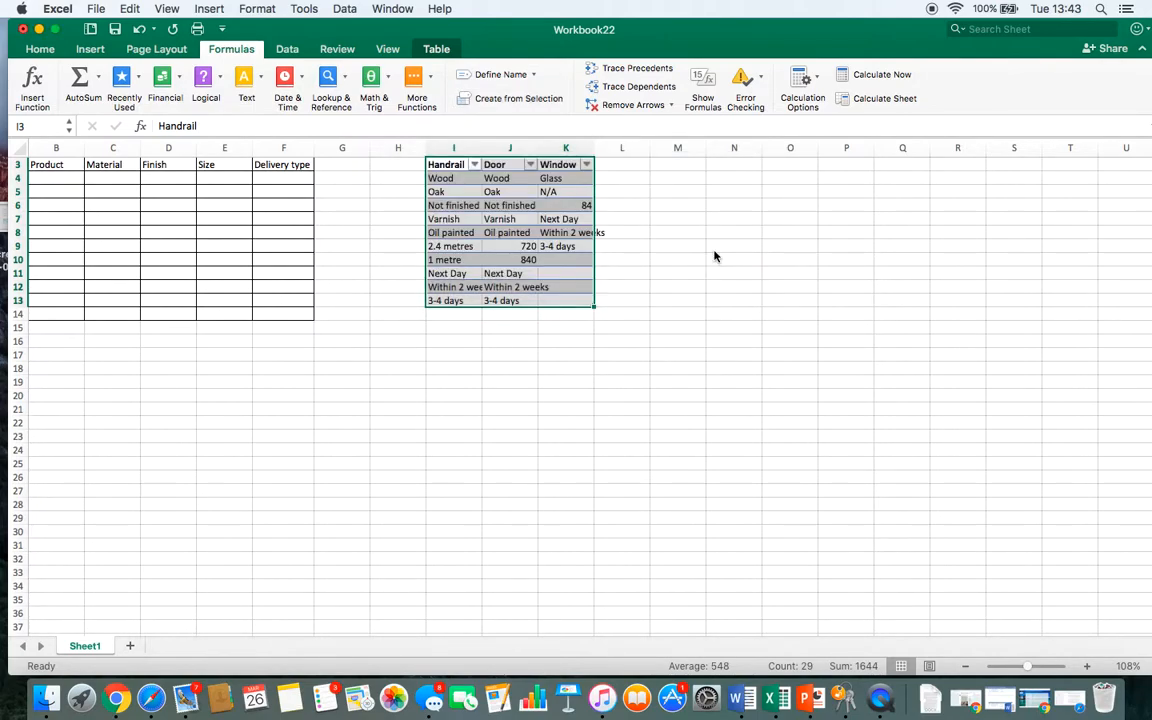
Step: Set the data validation for the Material cells C4:C14 to allow a list
left_click(336, 231)
left_click_drag(112, 175, 103, 325)
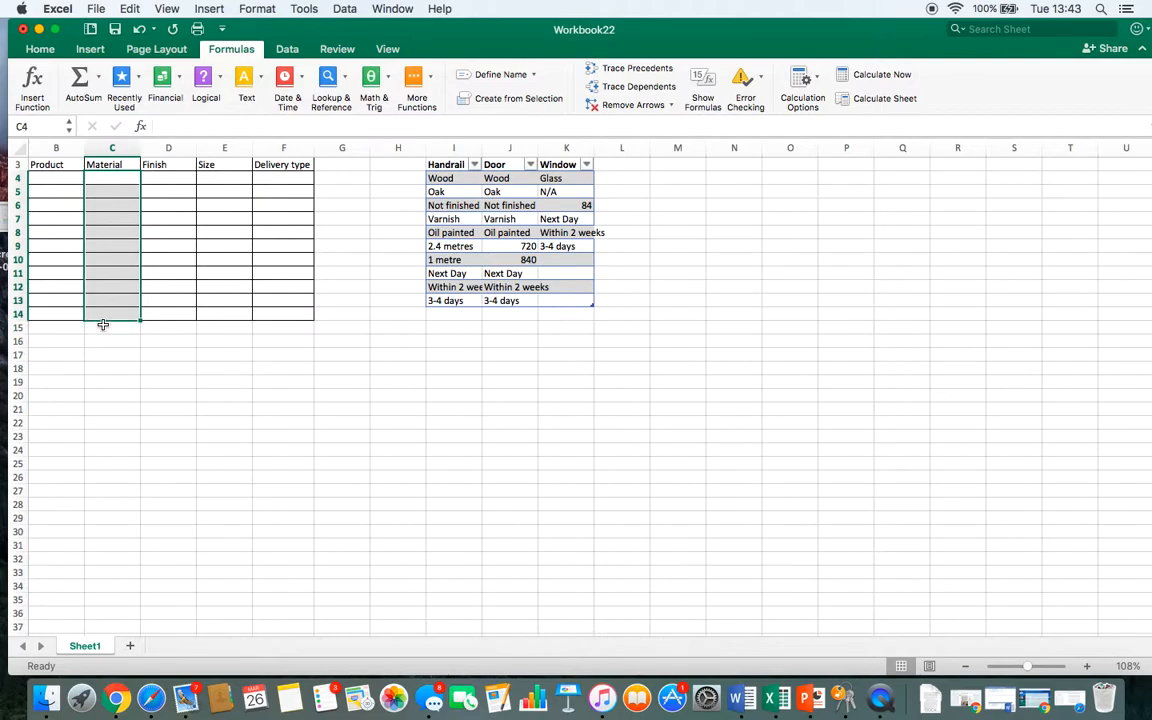
left_click(289, 50)
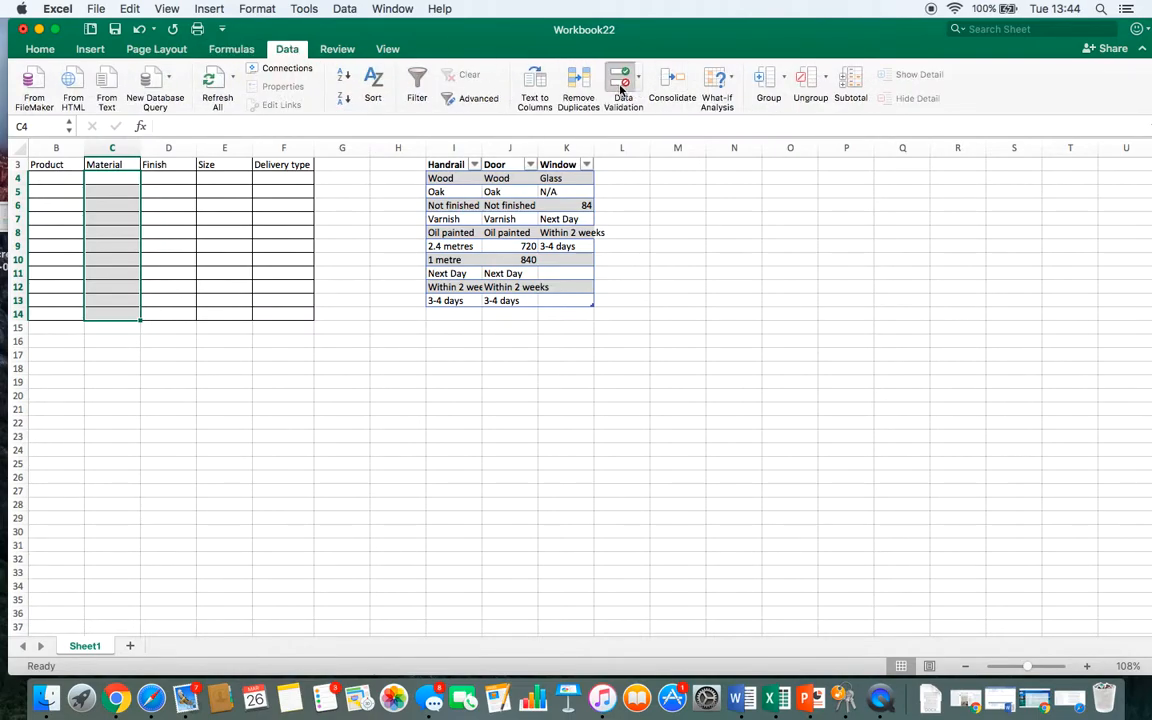
left_click(620, 89)
left_click(577, 211)
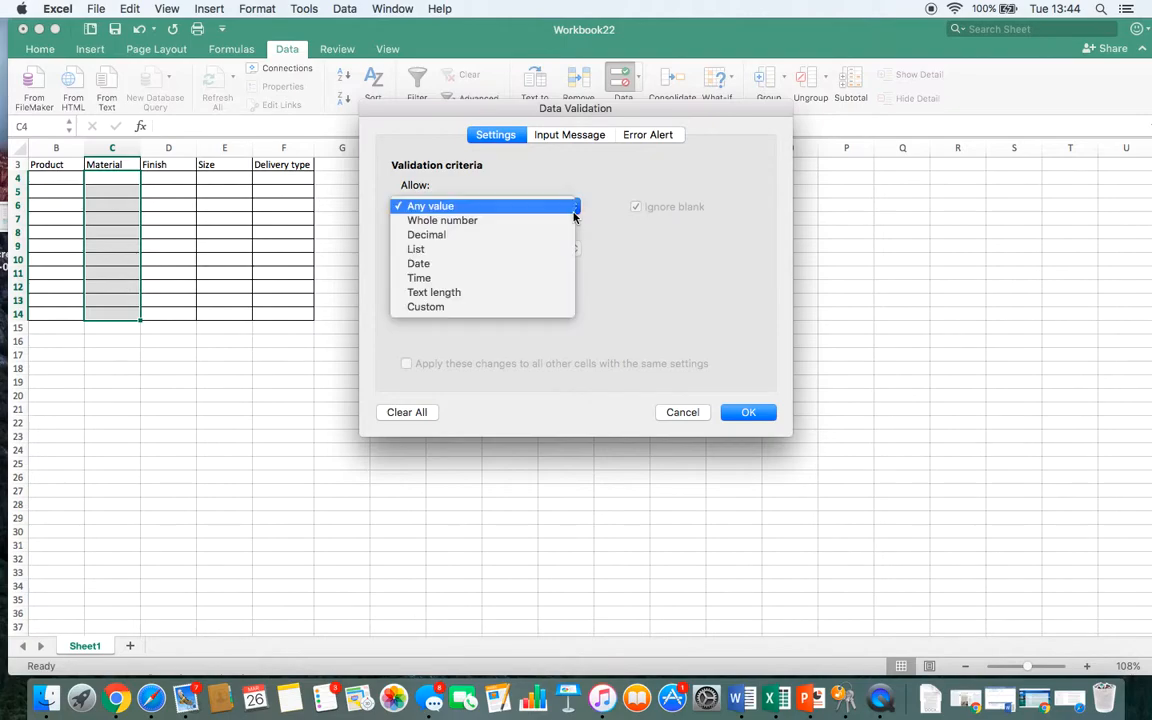
left_click(550, 253)
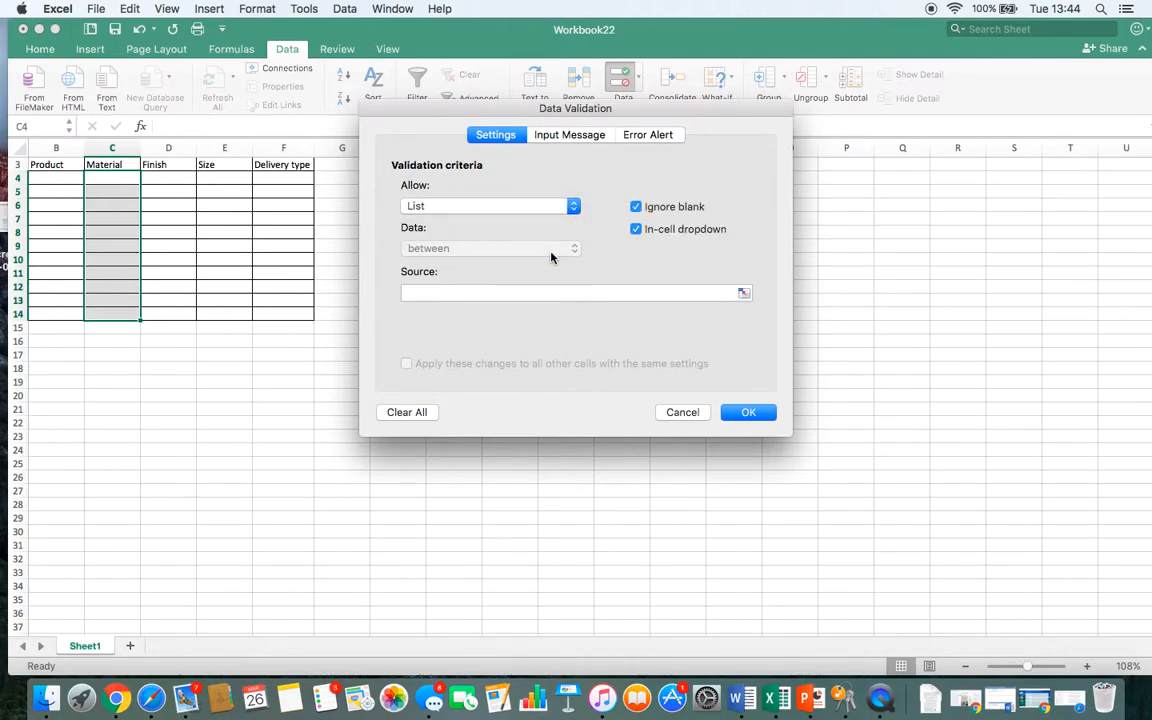
Step: Enter =INDIRECT(B4) with a relative cell reference as the Material list source and apply the rule despite the error alert
left_click(457, 293)
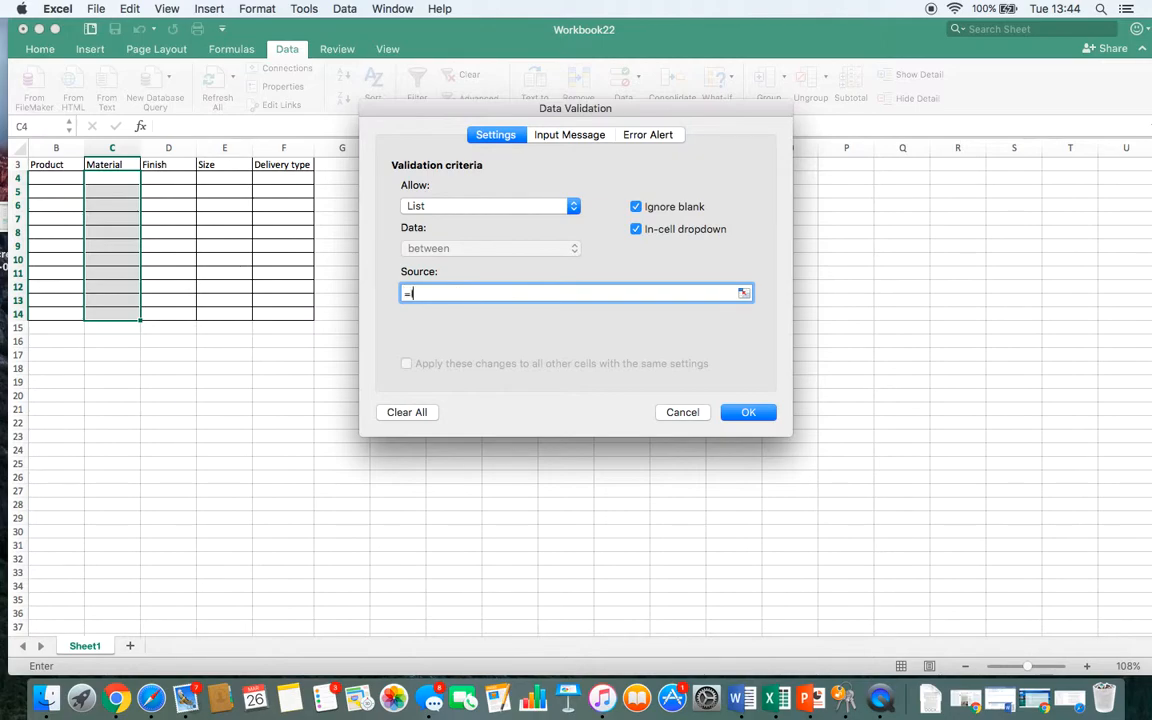
type("=INDIRECT(")
left_click(55, 179)
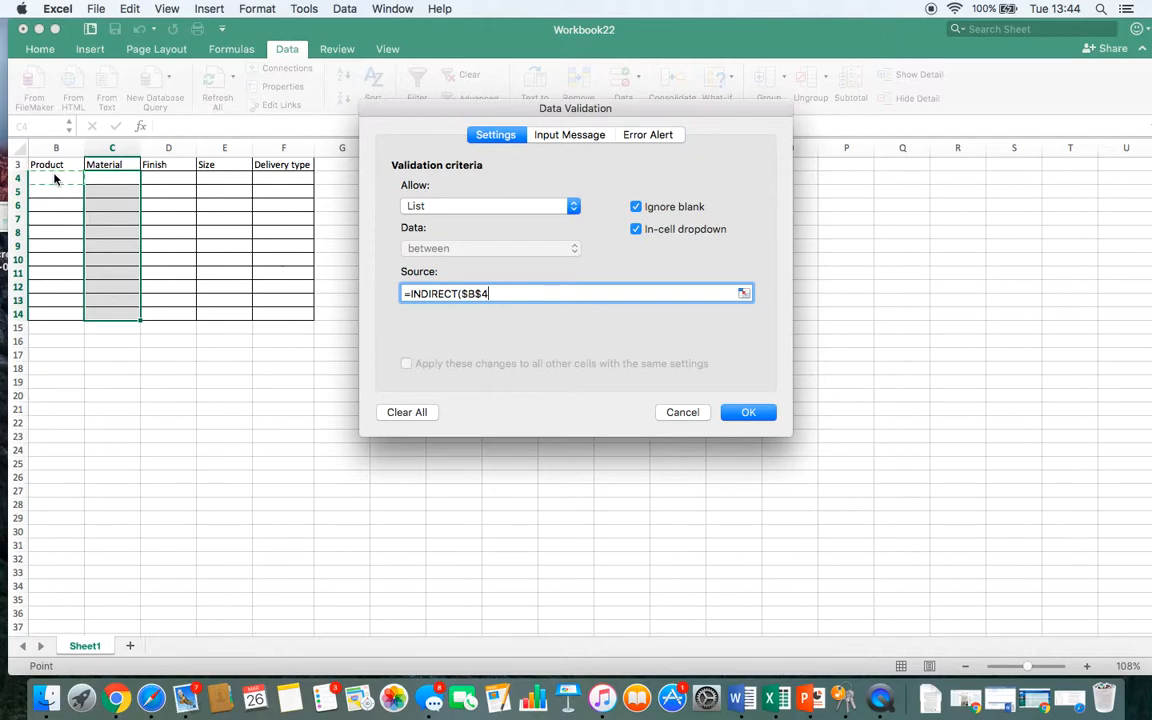
left_click(467, 294)
key("BackSpace")
left_click(476, 294)
key("BackSpace")
type(")")
left_click(763, 421)
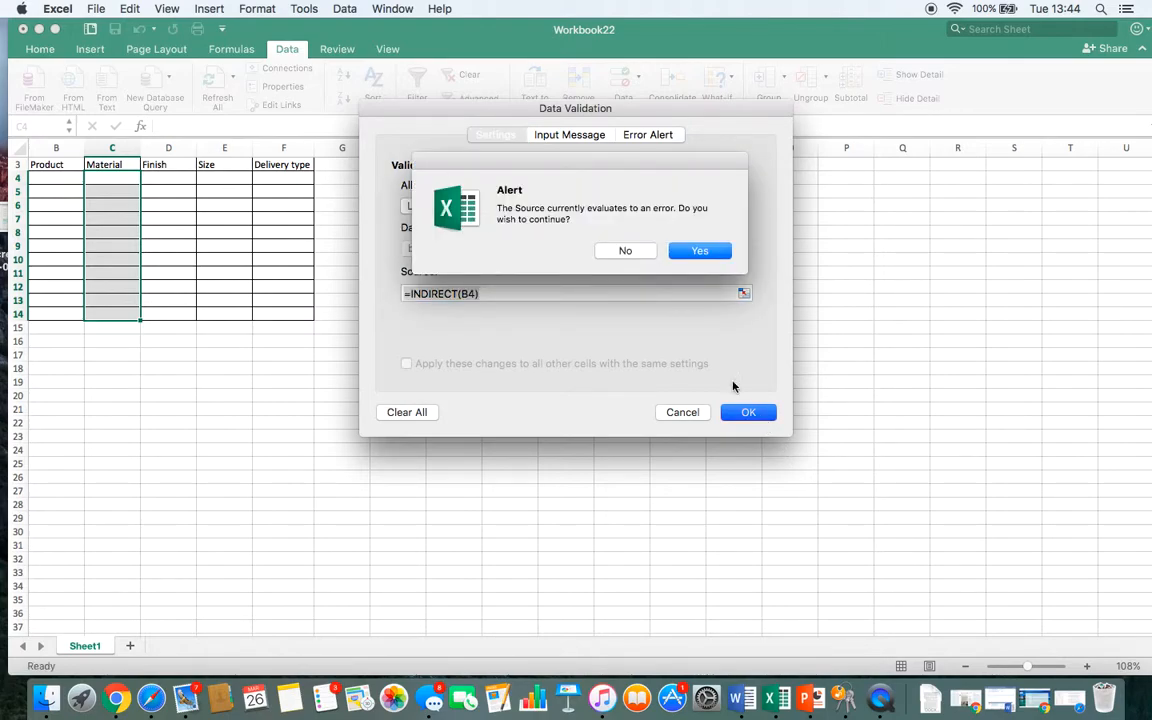
left_click(702, 251)
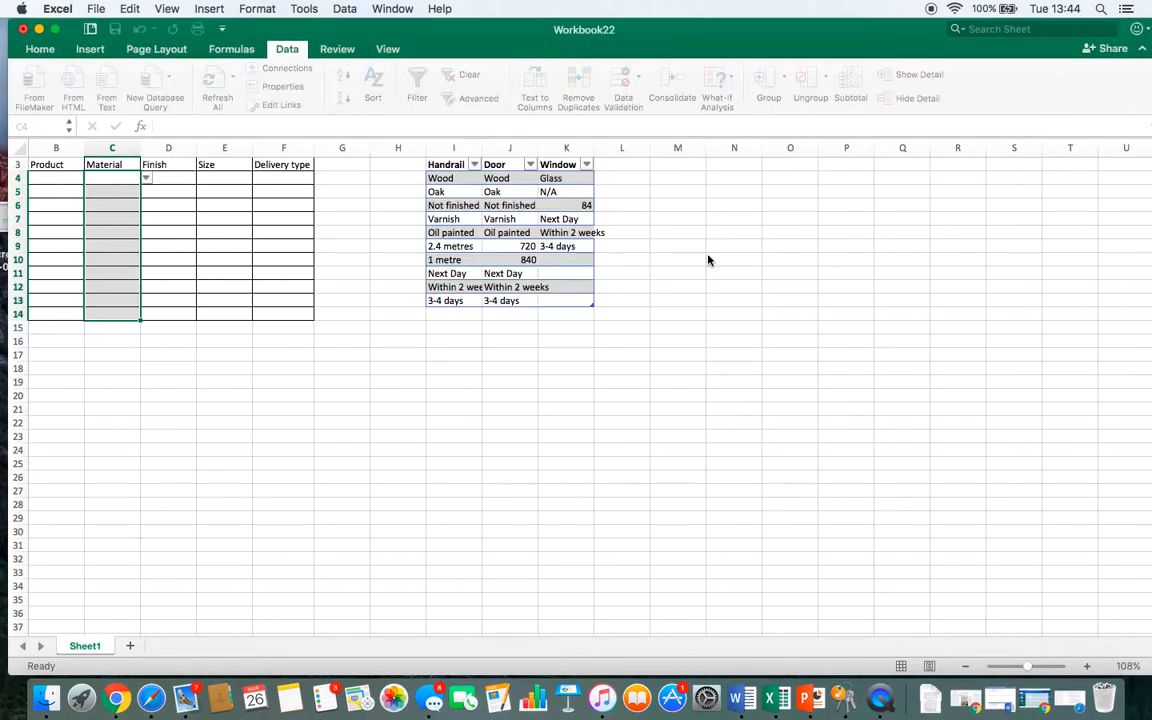
Step: Choose Window as the product in cell B4 from its drop-down list
left_click(172, 217)
left_click(103, 176)
left_click(65, 177)
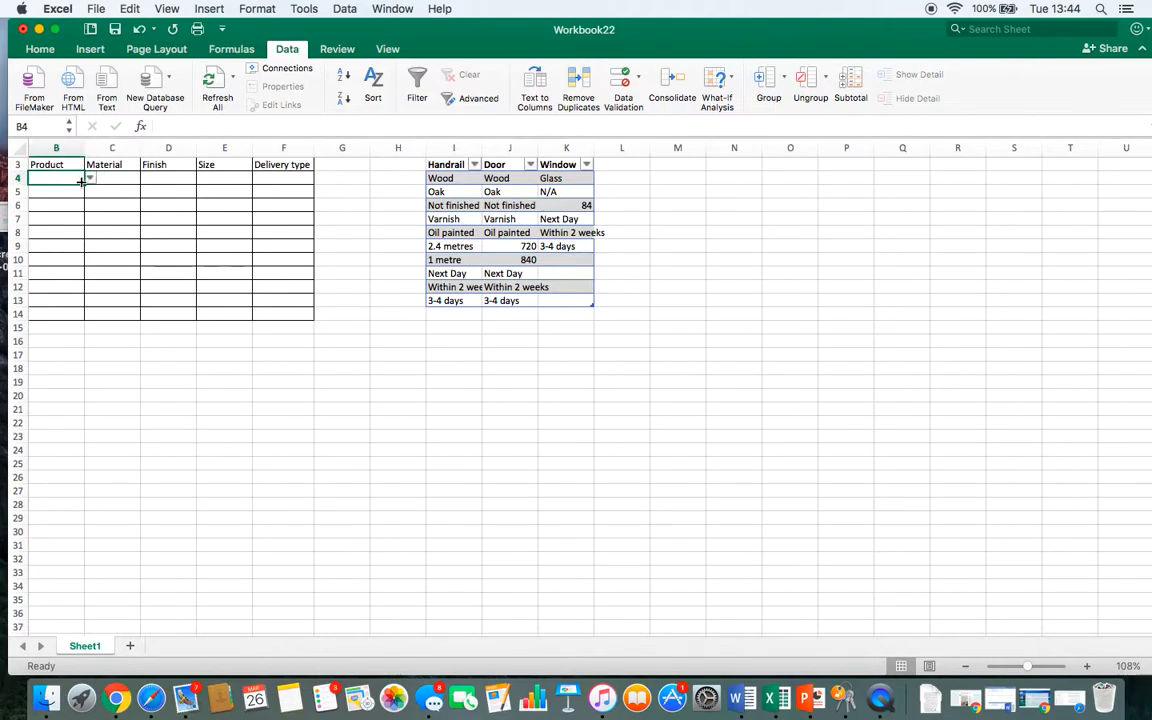
left_click(89, 179)
left_click(65, 218)
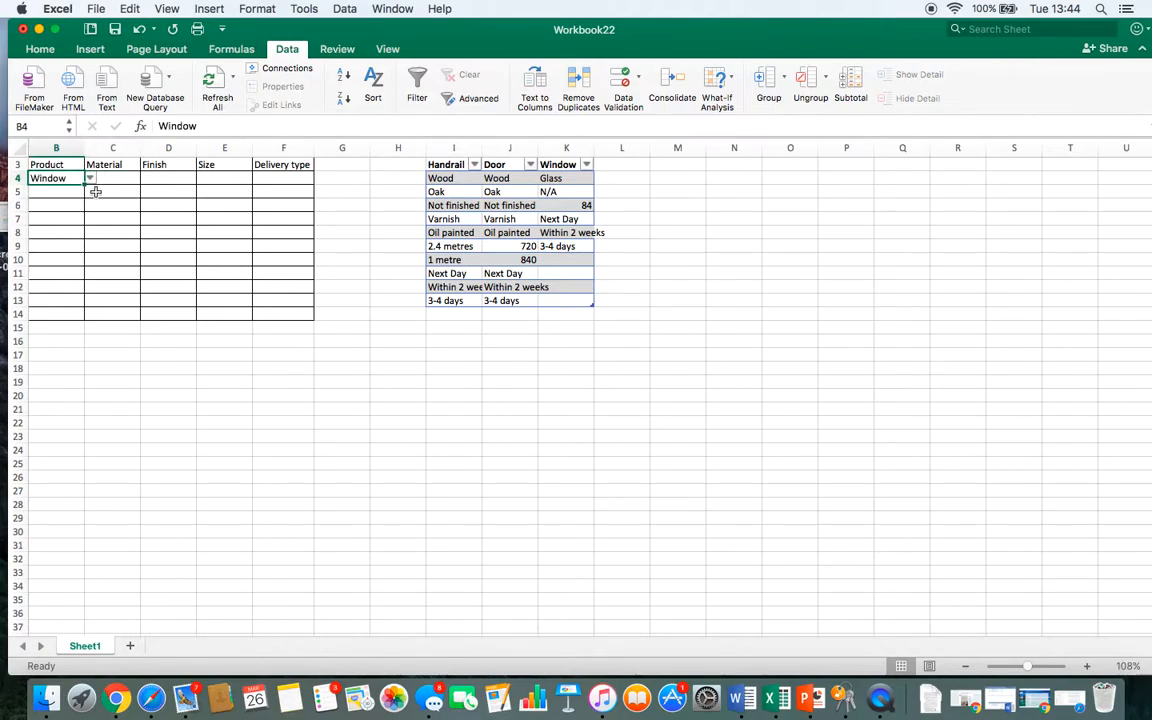
Step: Check the Material drop-down options in C4 for the chosen product, leaving the cell empty
left_click(119, 175)
left_click(146, 179)
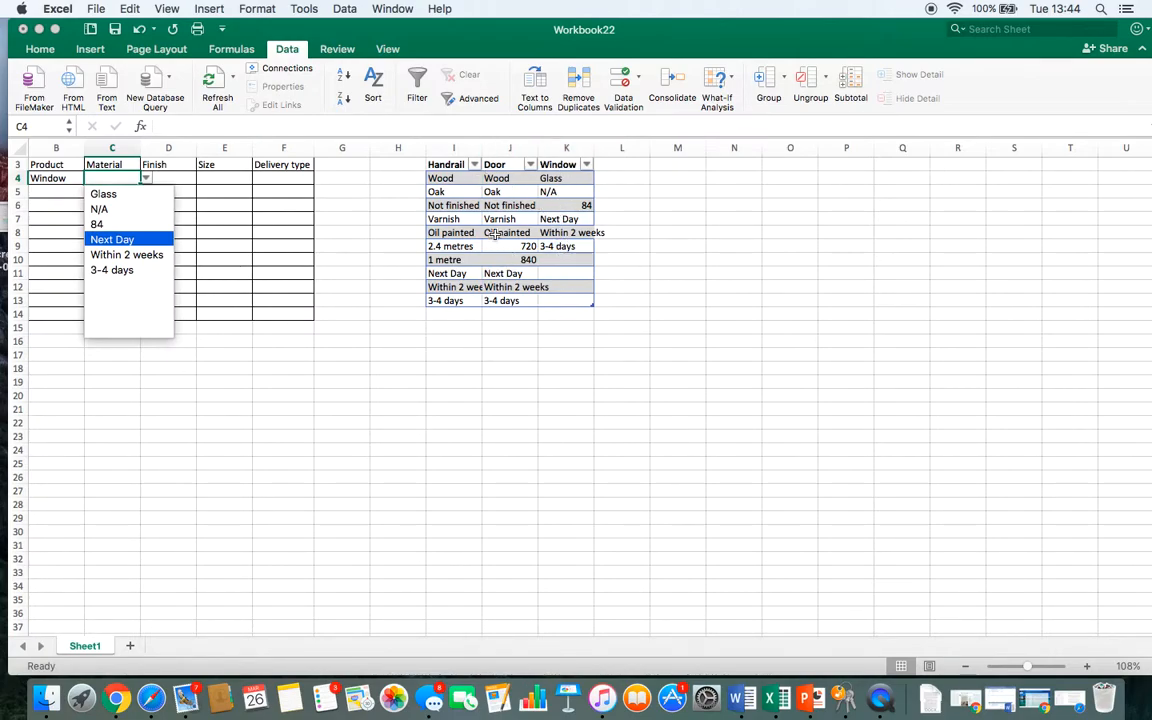
key("Escape")
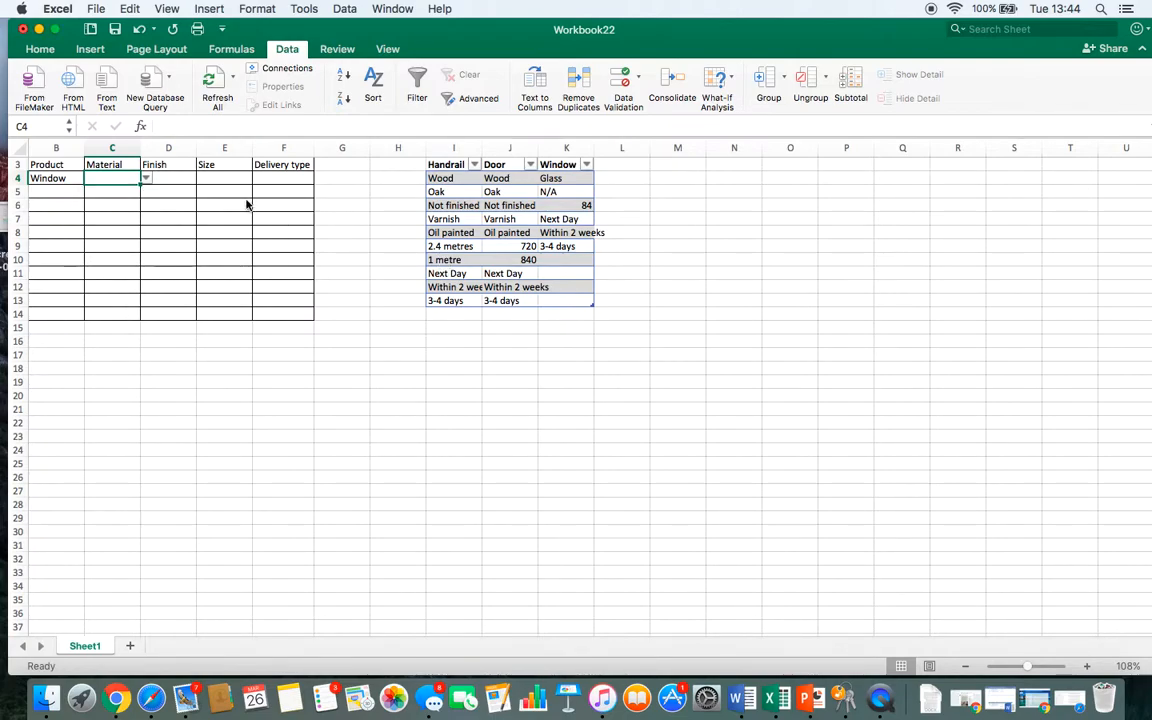
Step: Set the data validation for the Finish cells D4:D14 to allow a list
left_click_drag(165, 177, 168, 303)
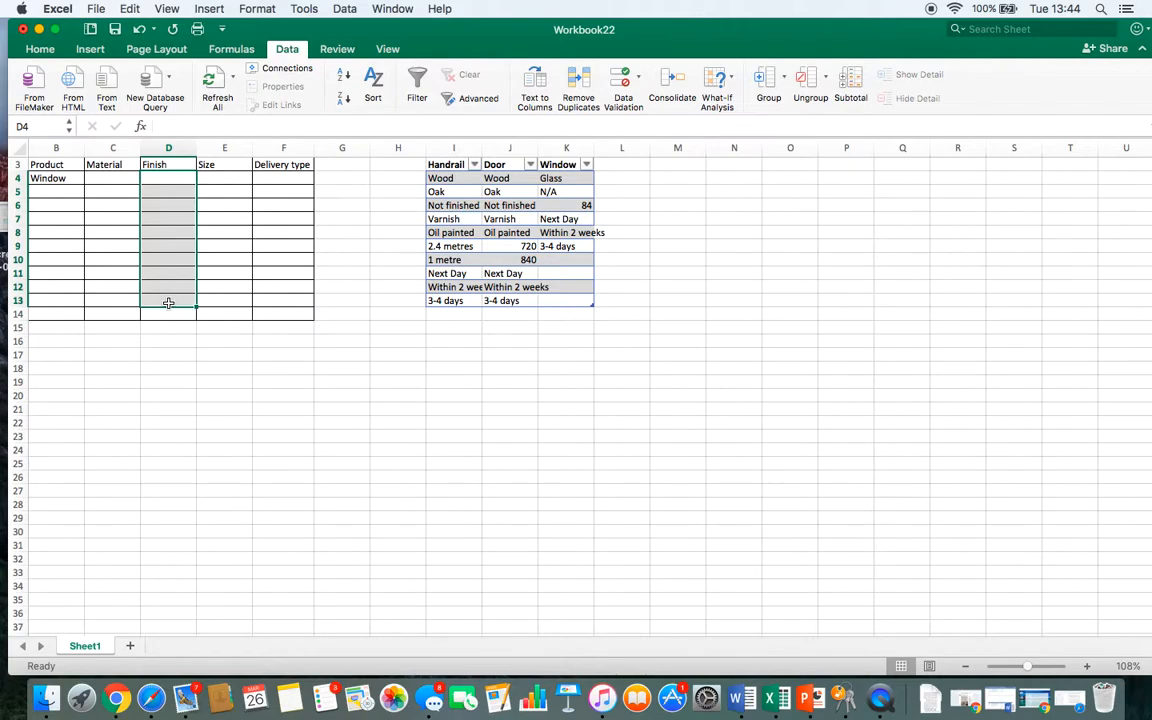
key("shift+Down")
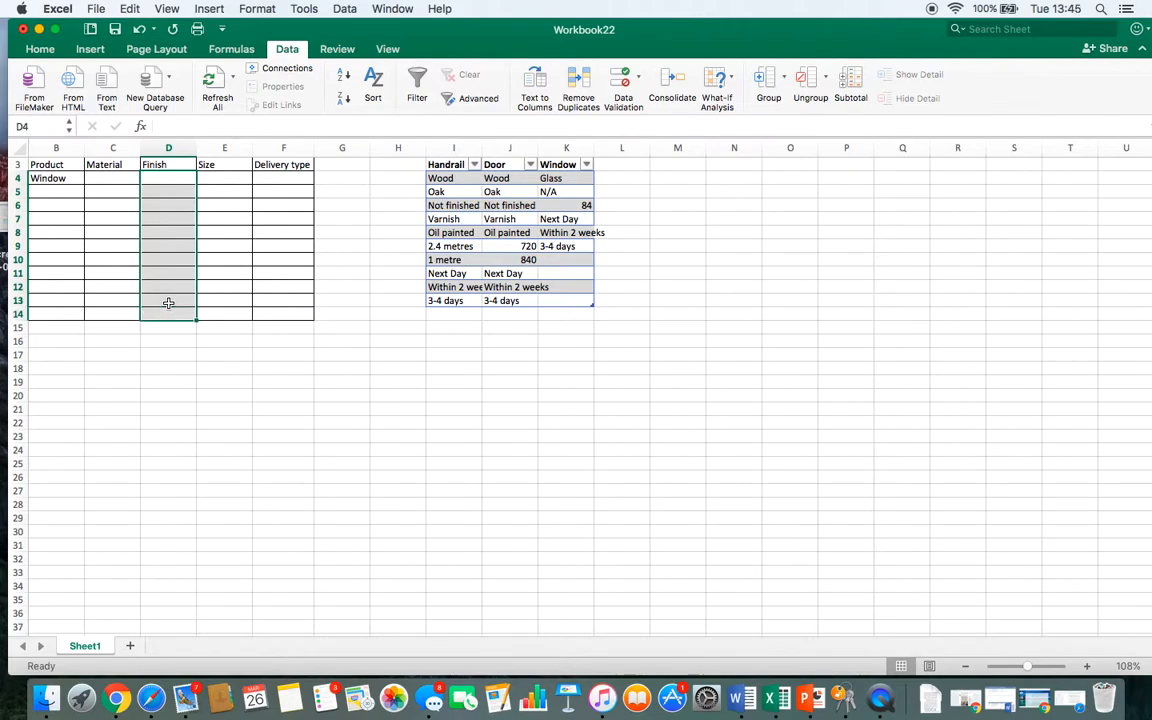
left_click(622, 84)
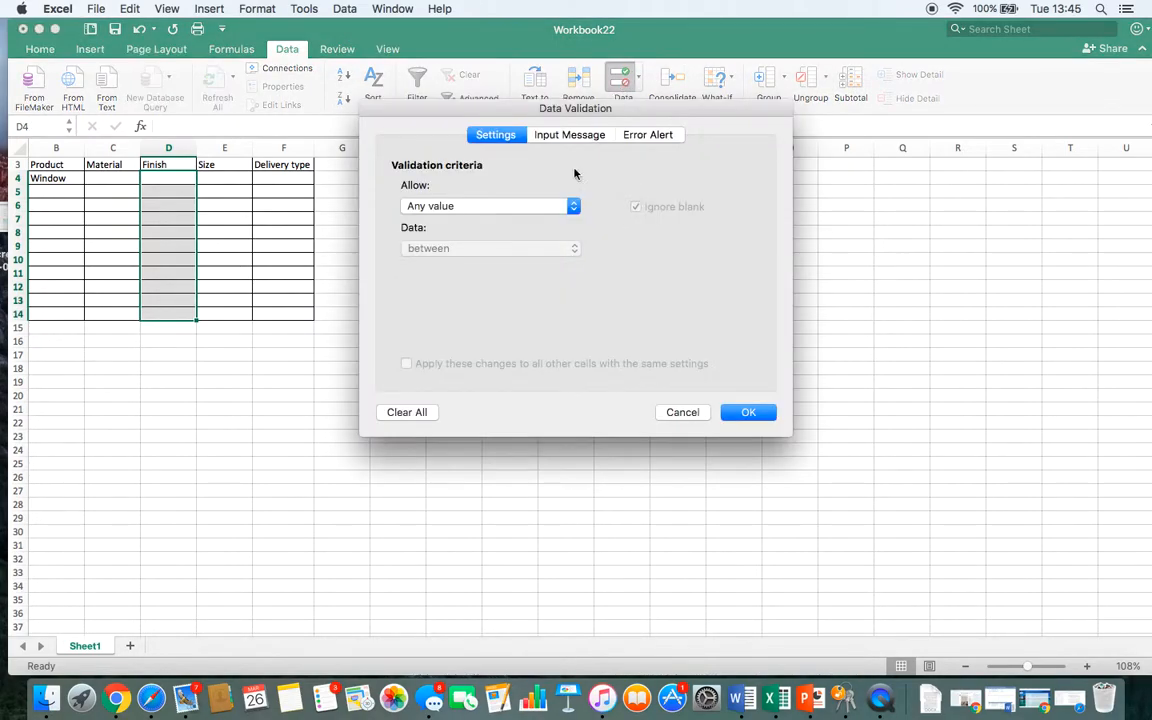
left_click(511, 206)
left_click(501, 249)
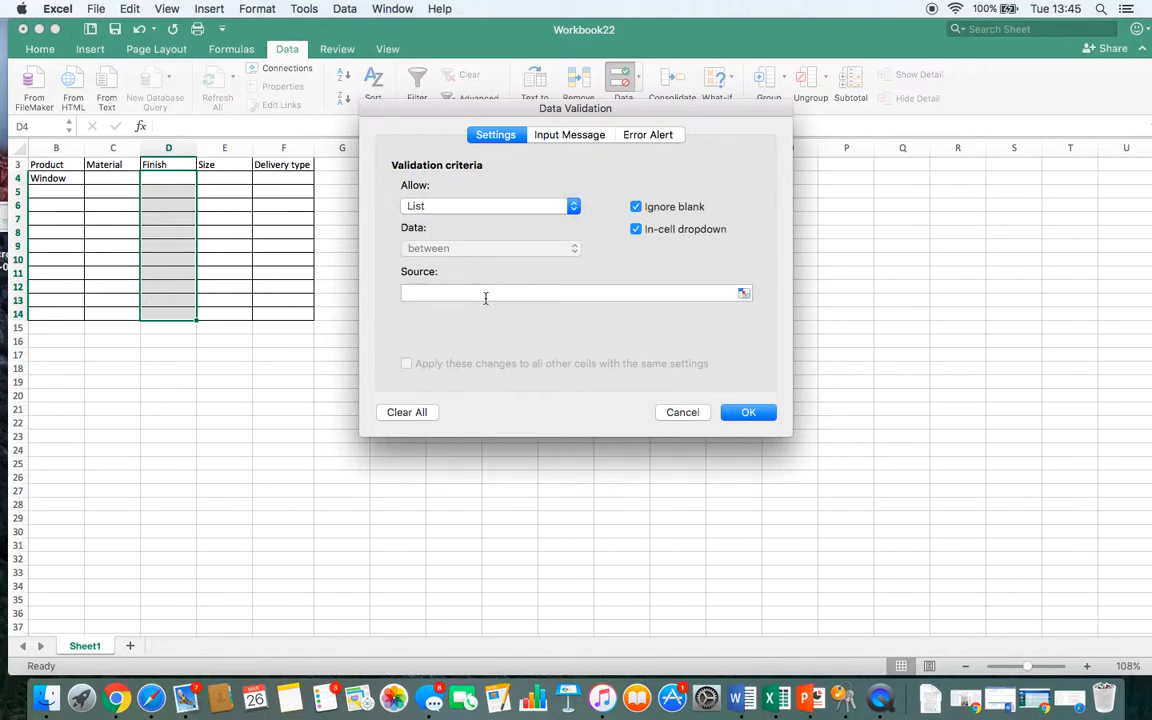
Step: Start the Finish list source with =INDIRECT( and a reference to product cell B4
left_click(467, 297)
type("=INDIRECT(")
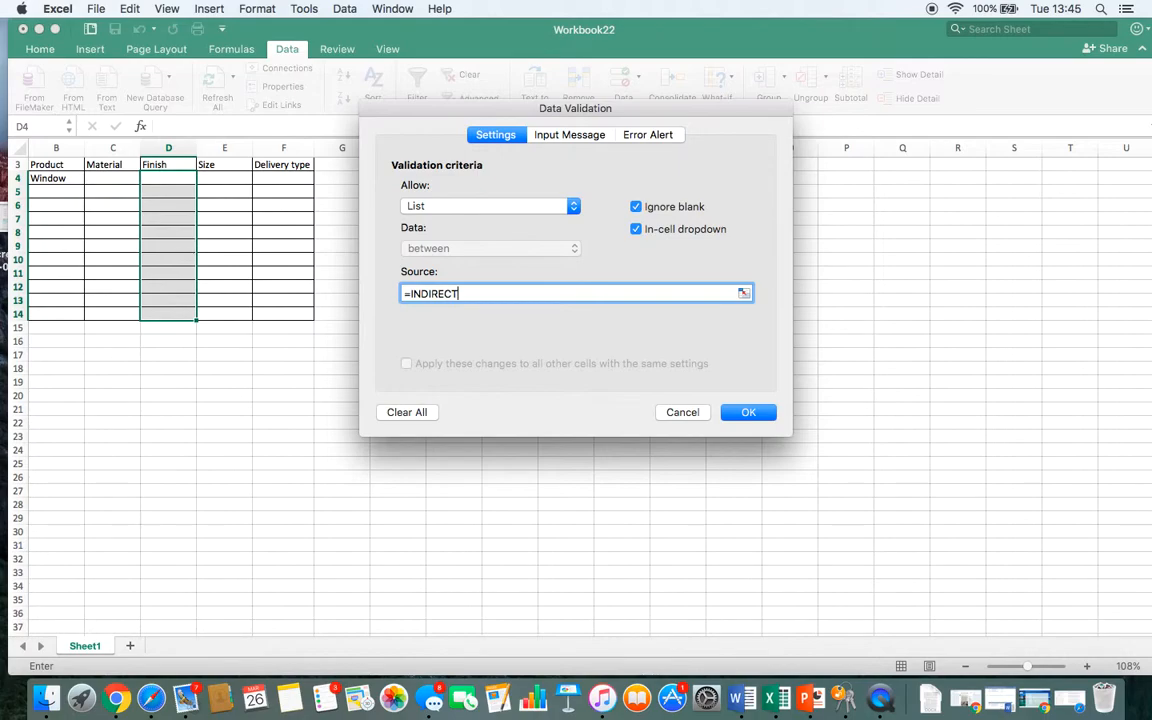
left_click(63, 182)
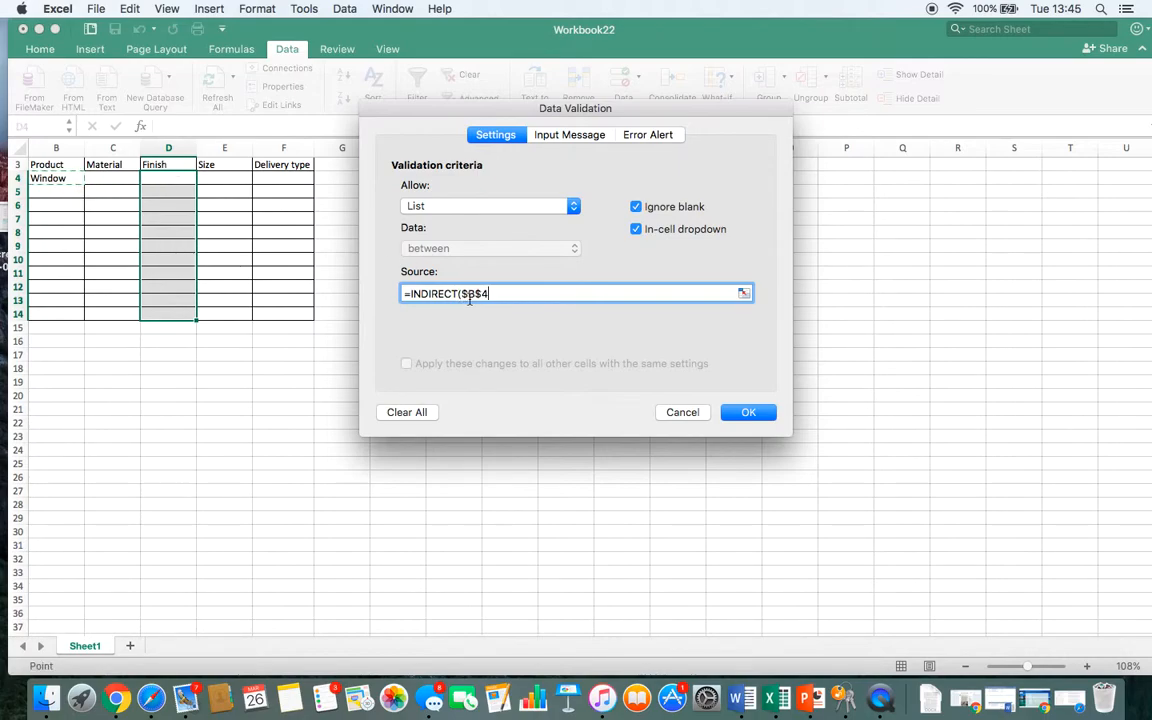
Step: Make the B4 reference relative, complete the Finish list source as =INDIRECT(B4), and apply the validation rule
left_click(468, 294)
key("BackSpace")
left_click(474, 294)
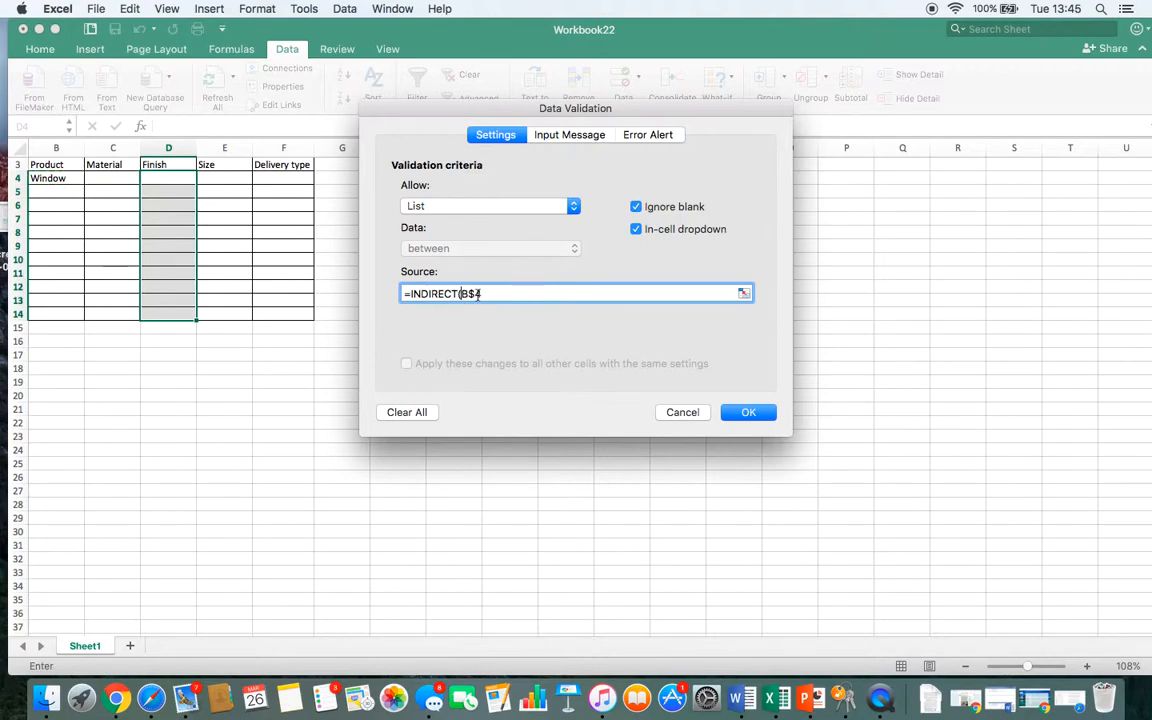
key("BackSpace")
type("+")
left_click(224, 178)
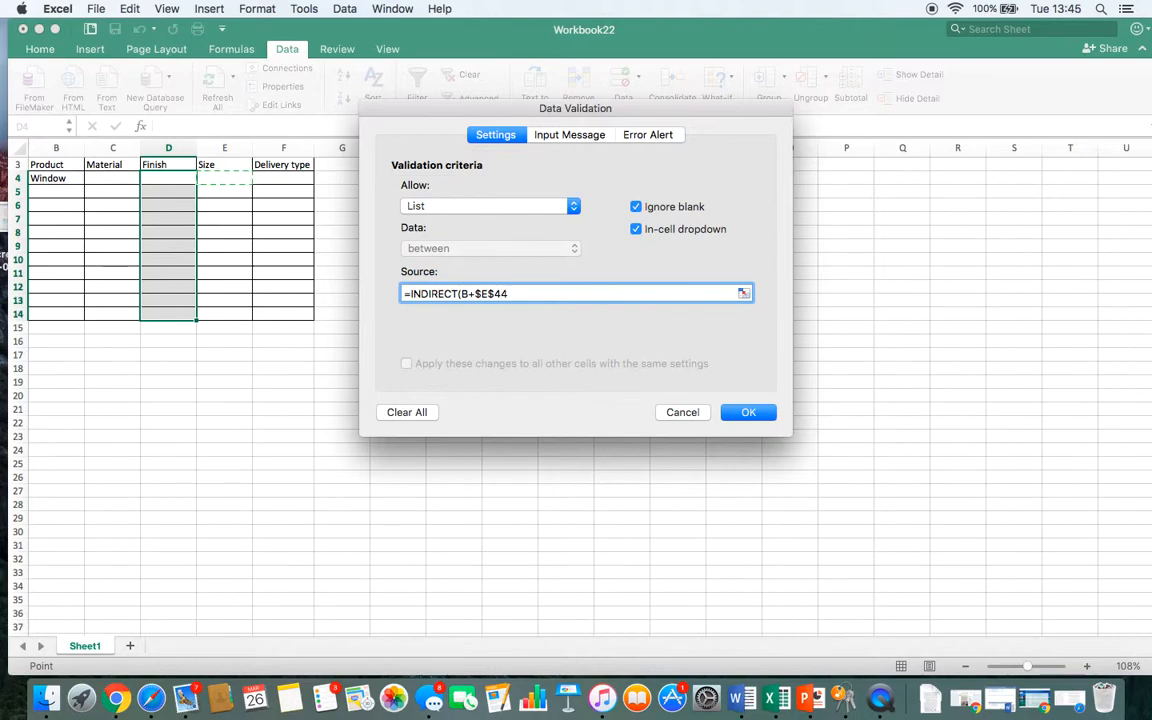
key("BackSpace")
key("BackSpace")
key("BackSpace")
key("BackSpace")
key("BackSpace")
type(")")
left_click(750, 411)
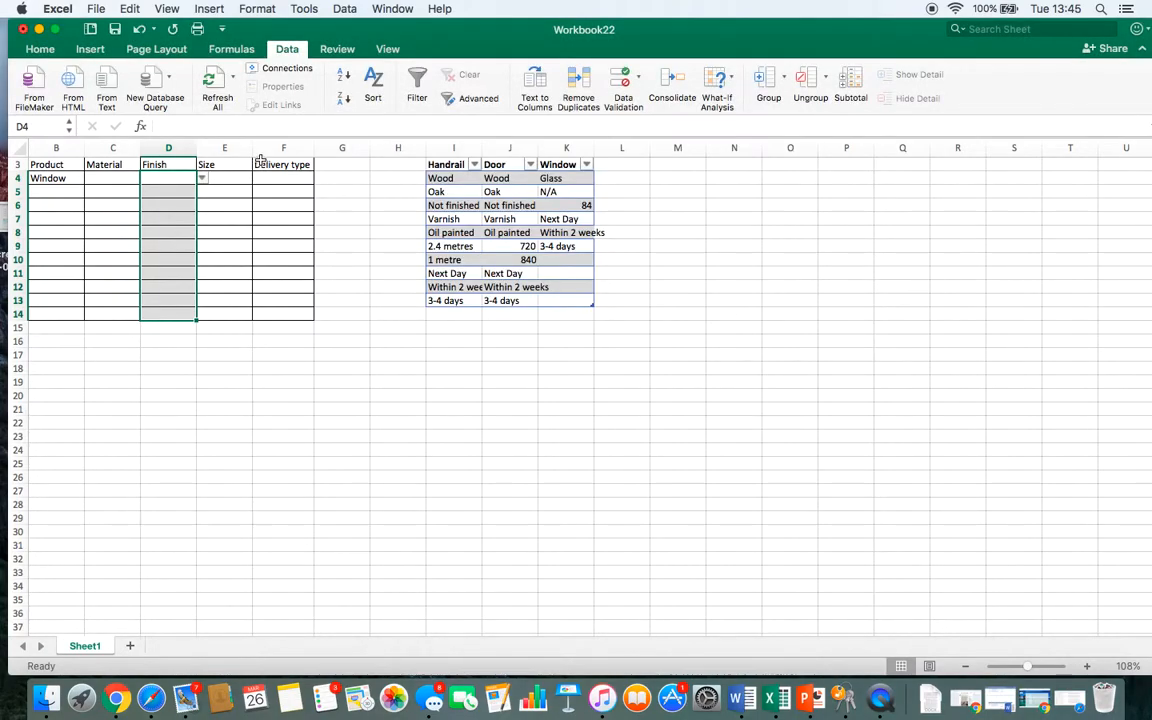
Step: Check the Finish drop-down options in D4 for the Window product
left_click(172, 207)
left_click(178, 180)
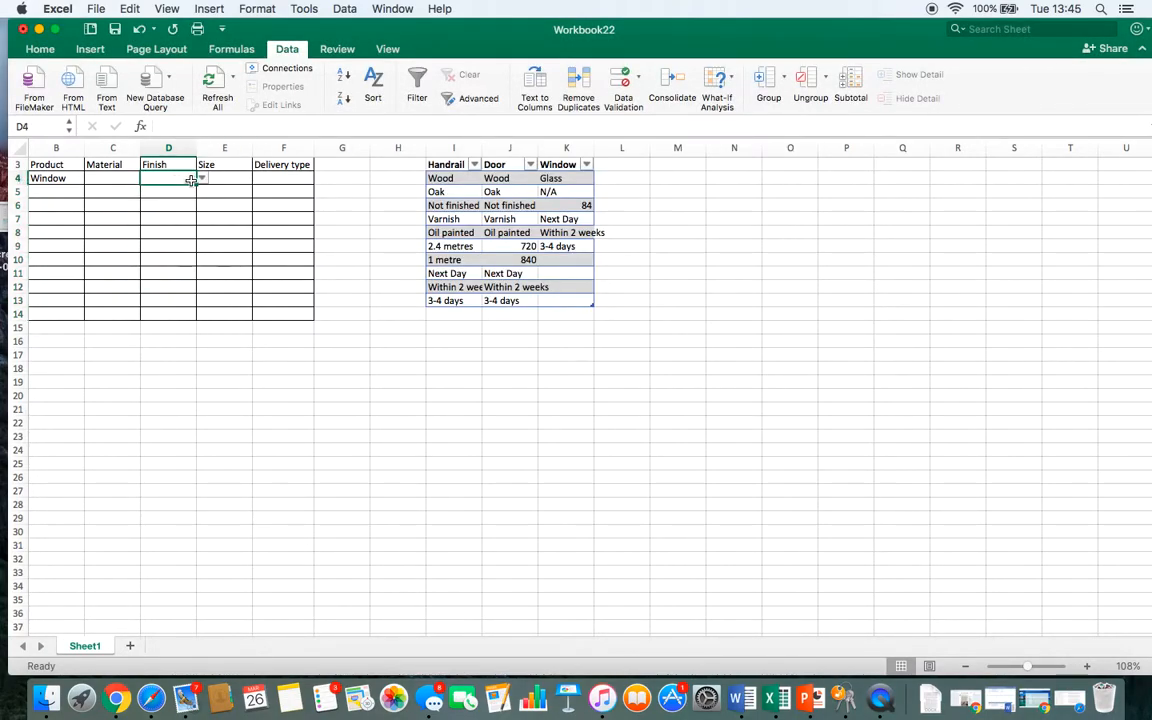
left_click(202, 179)
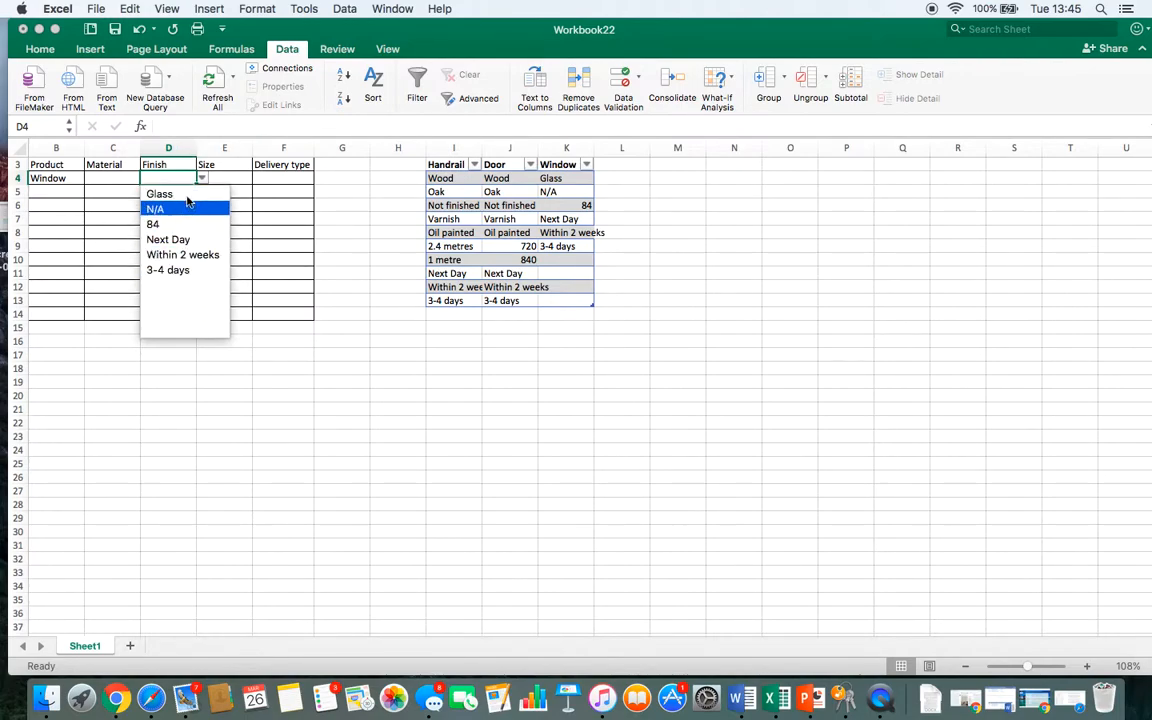
Step: Change the product in cell B4 to Door from its drop-down list
left_click(46, 180)
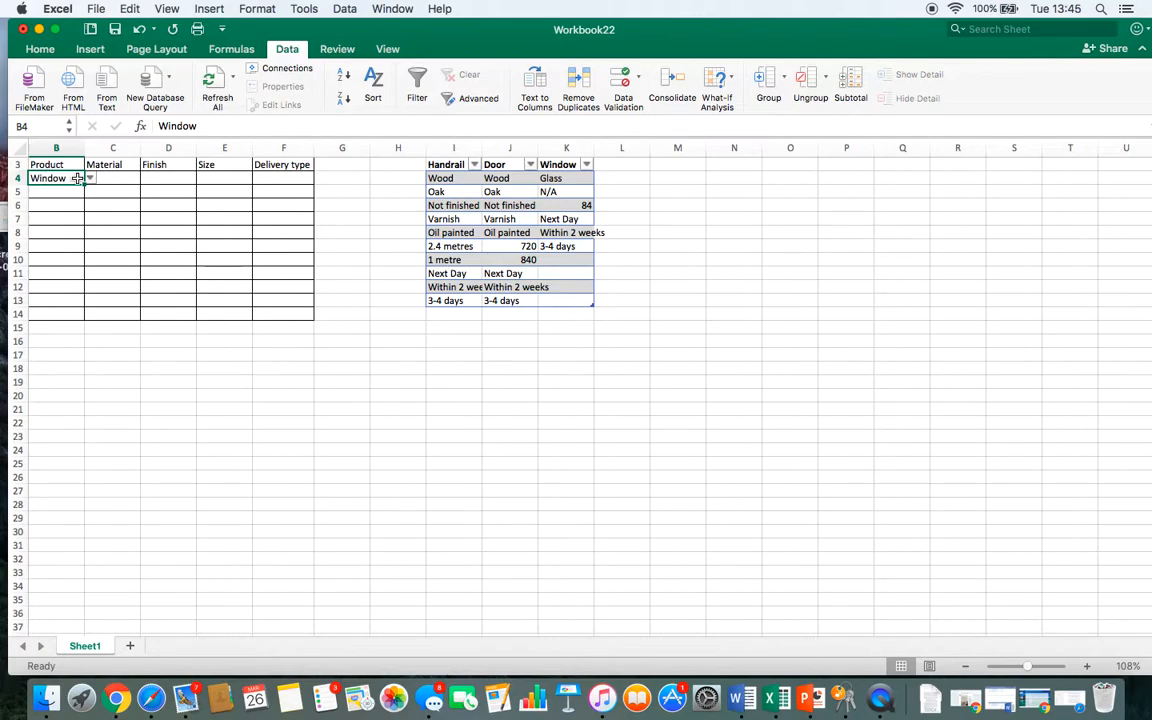
left_click(89, 178)
left_click(78, 212)
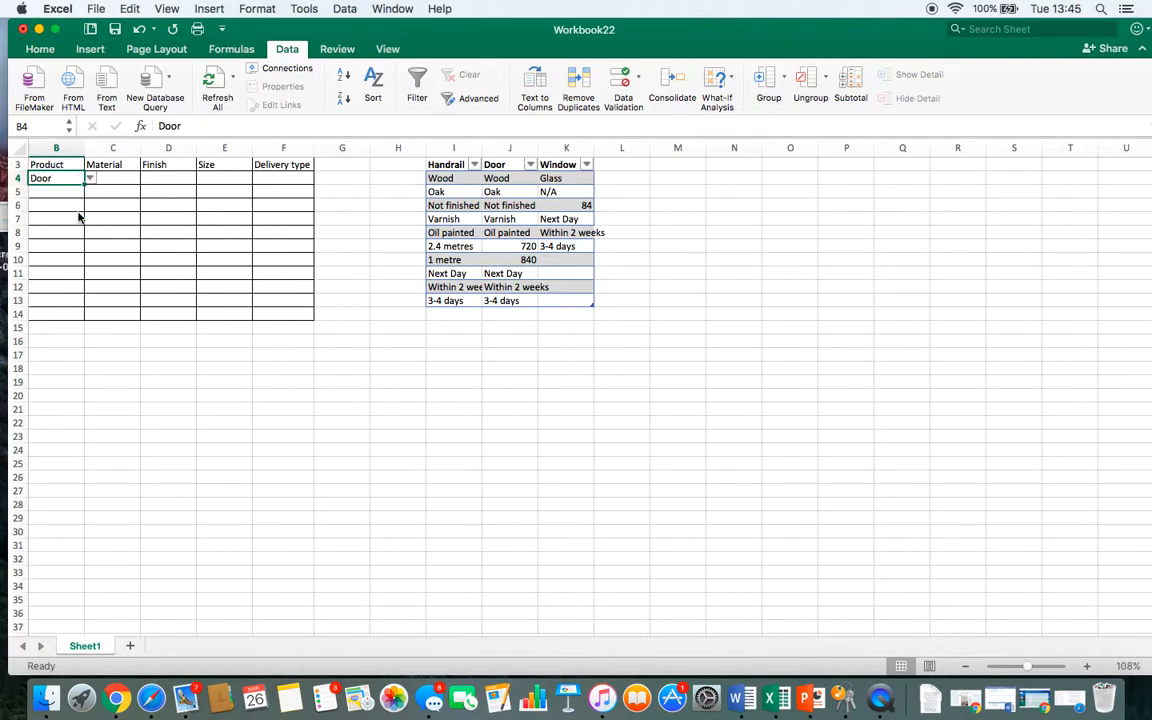
Step: Check the Material and Finish drop-down options in C4 and D4 for the Door product, leaving both cells empty
left_click(118, 178)
left_click(145, 180)
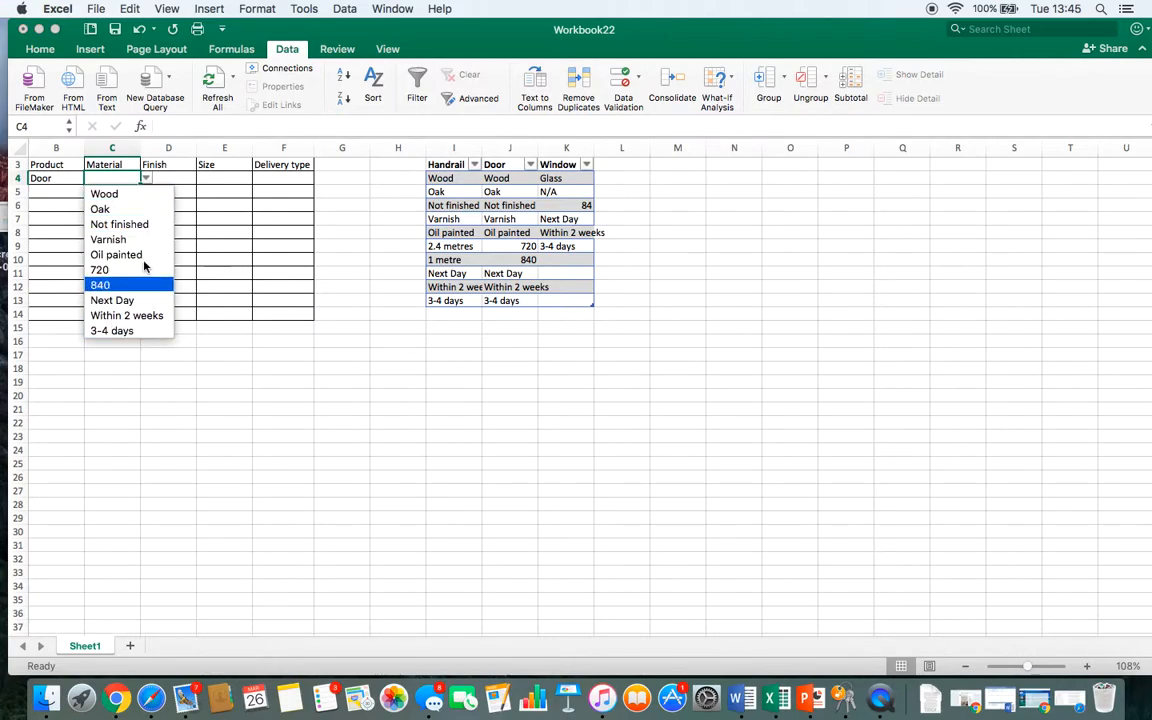
left_click(147, 177)
left_click(178, 176)
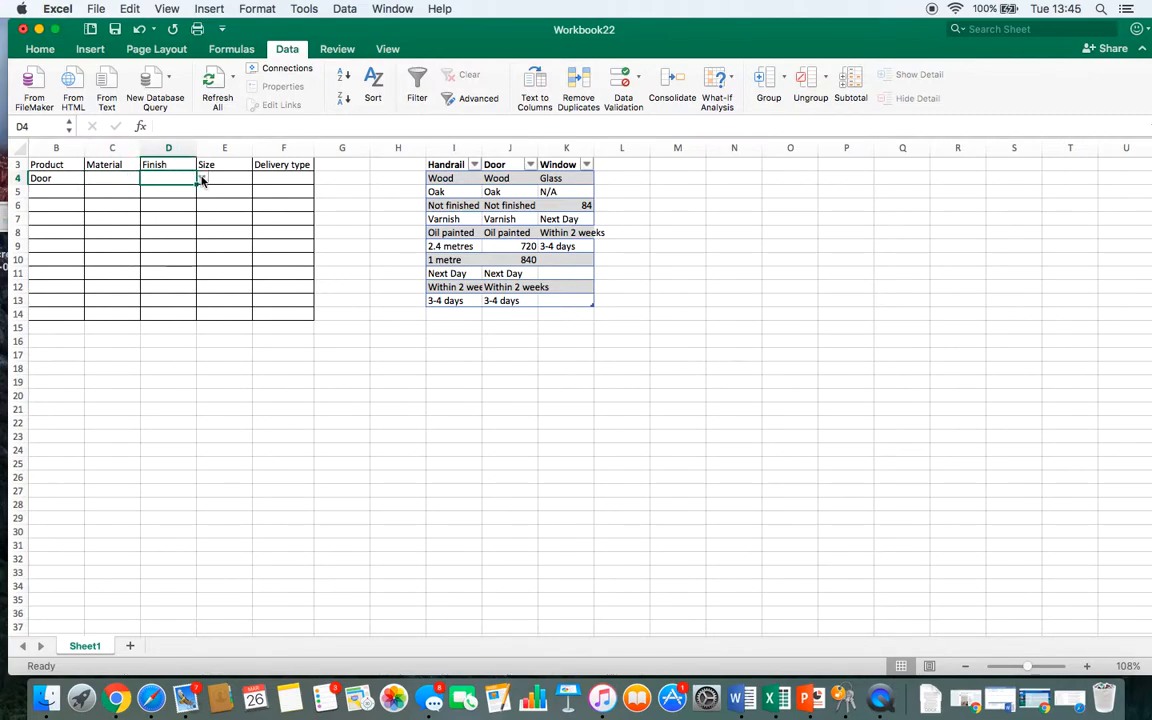
left_click(201, 178)
left_click(60, 208)
Step: Choose Window as the product in cell B5 from its drop-down list
left_click(46, 190)
left_click(90, 194)
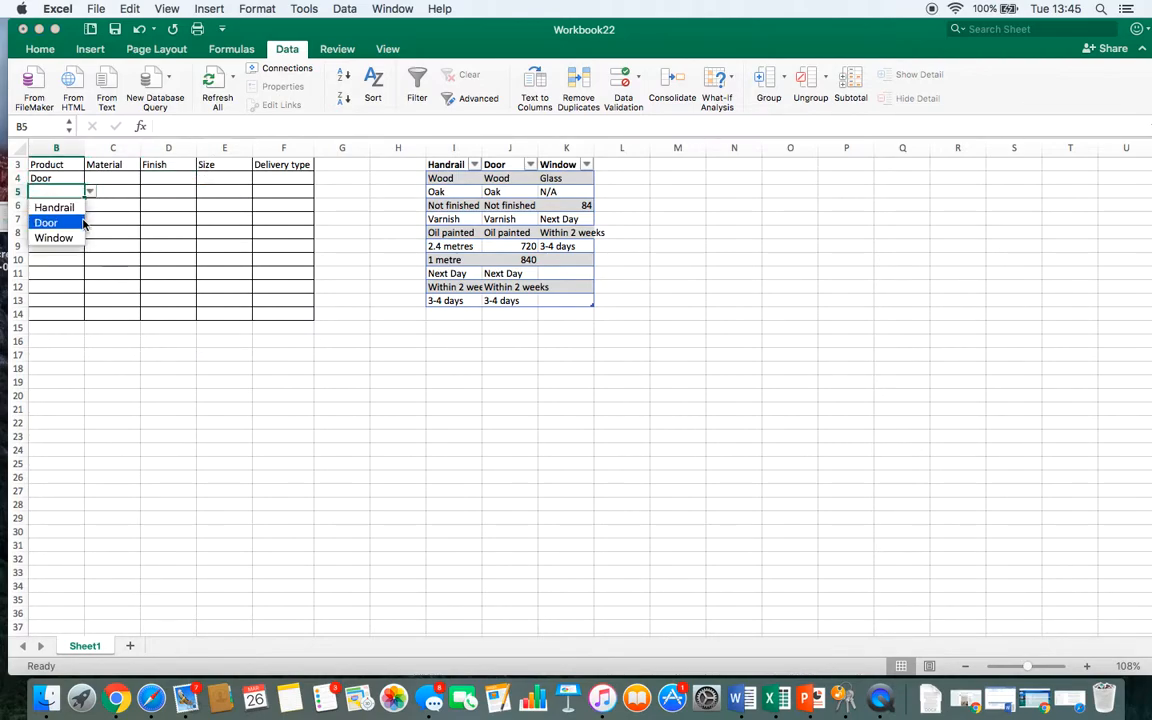
left_click(78, 238)
Step: Check the Material and Finish drop-down options in C5 and D5 for the Window product, leaving both cells empty
left_click(114, 194)
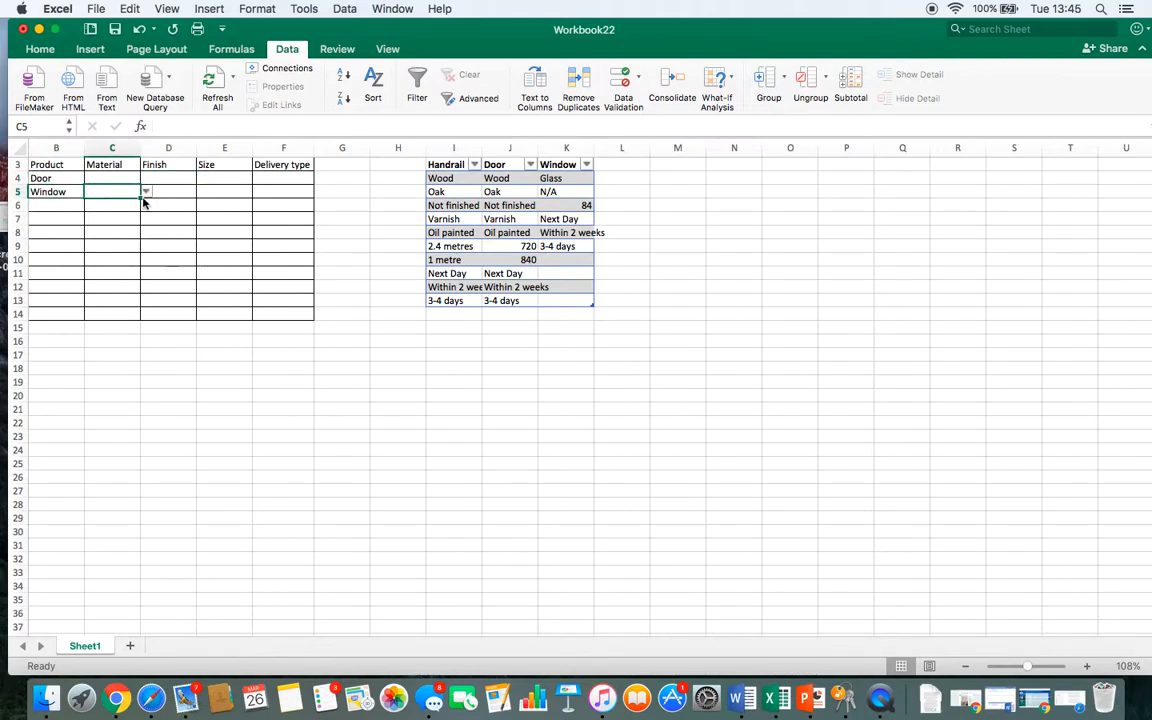
left_click(146, 192)
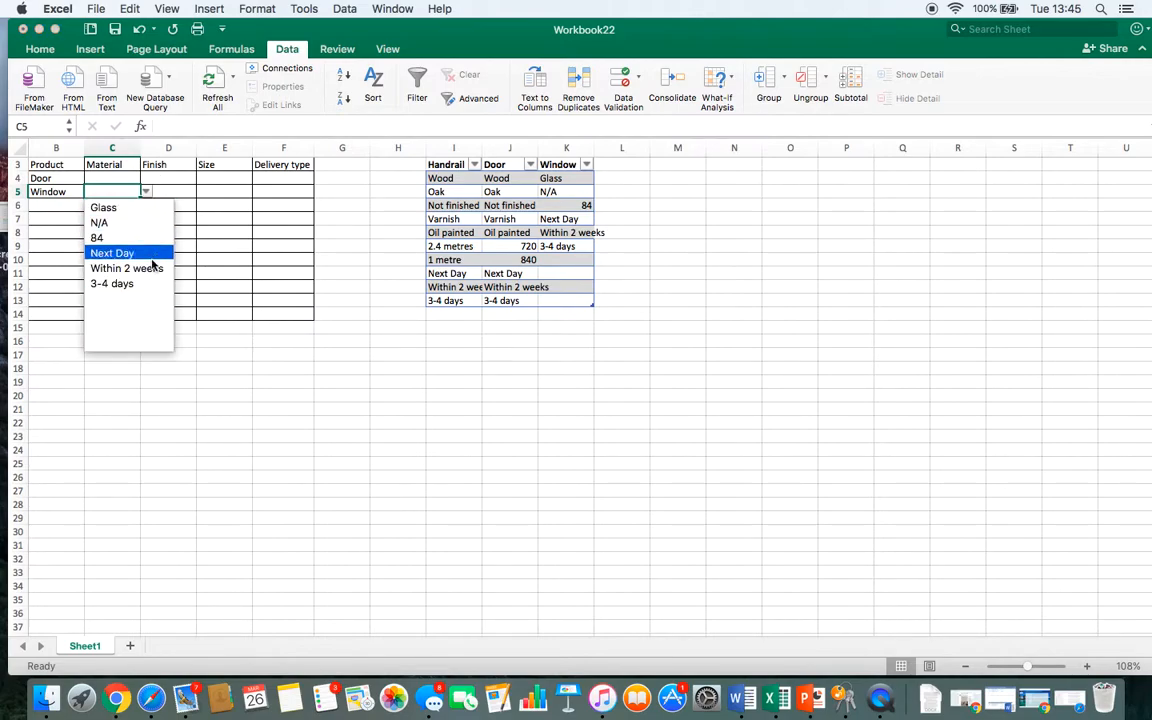
left_click(168, 184)
left_click(188, 193)
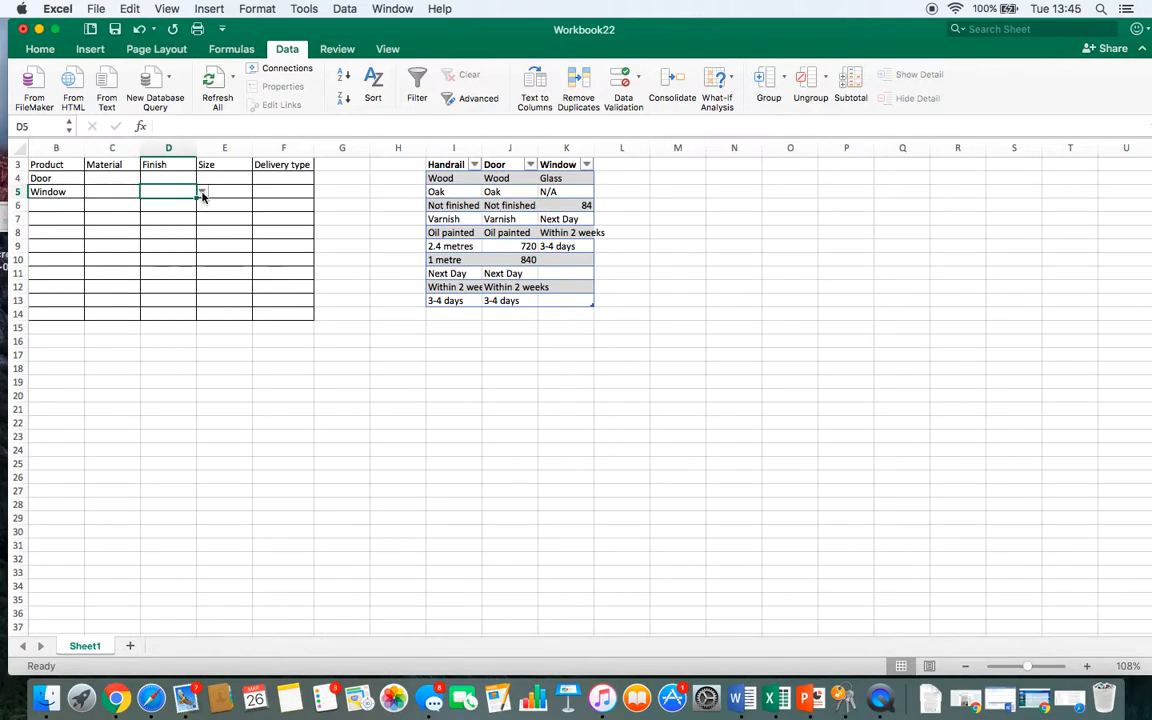
left_click(201, 192)
left_click(233, 193)
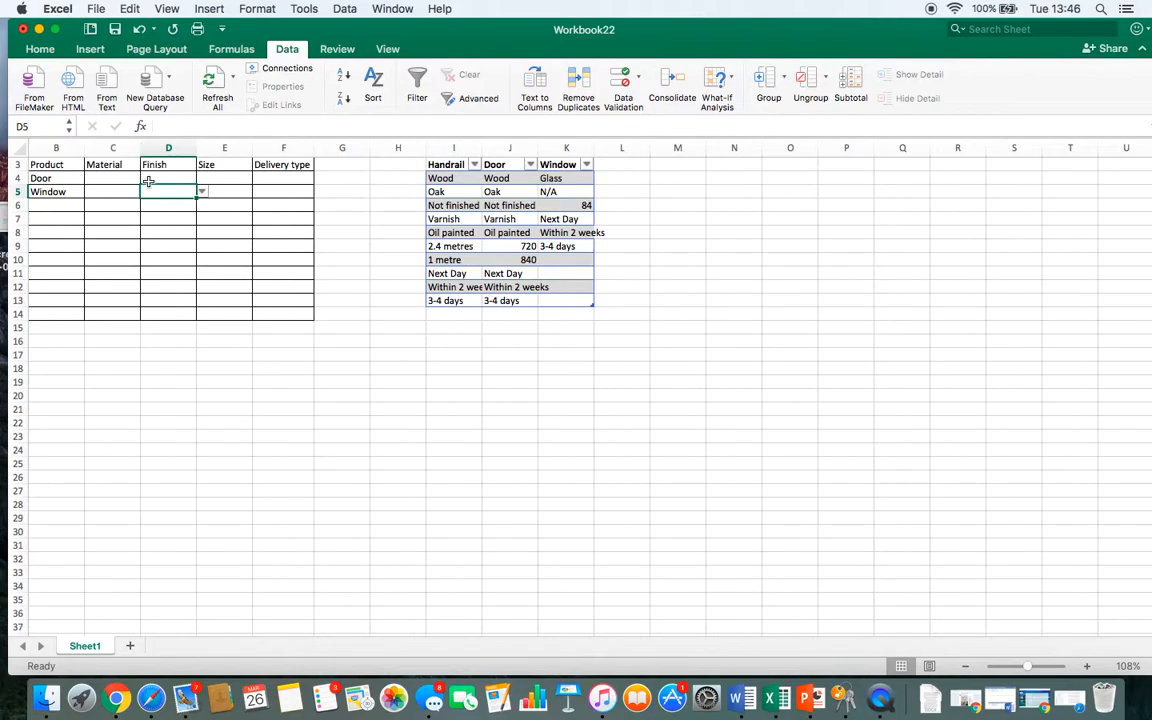
left_click(110, 194)
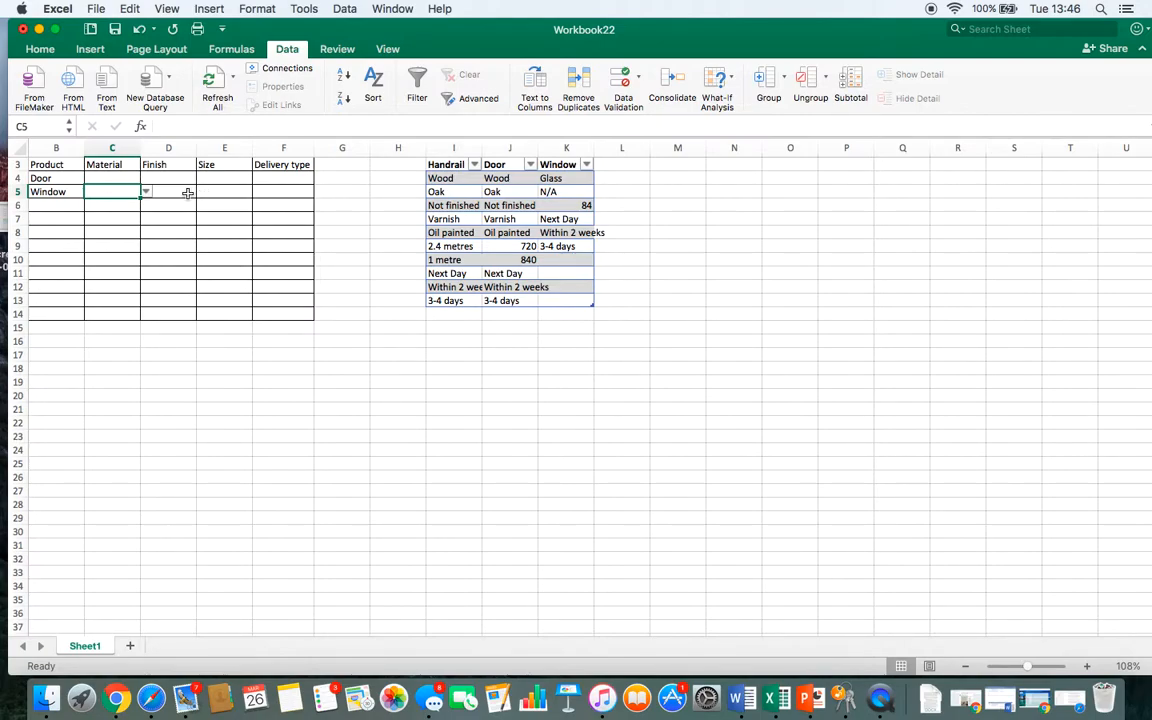
Step: Select the Size cells E4:E14 in the order table
left_click_drag(227, 180, 215, 315)
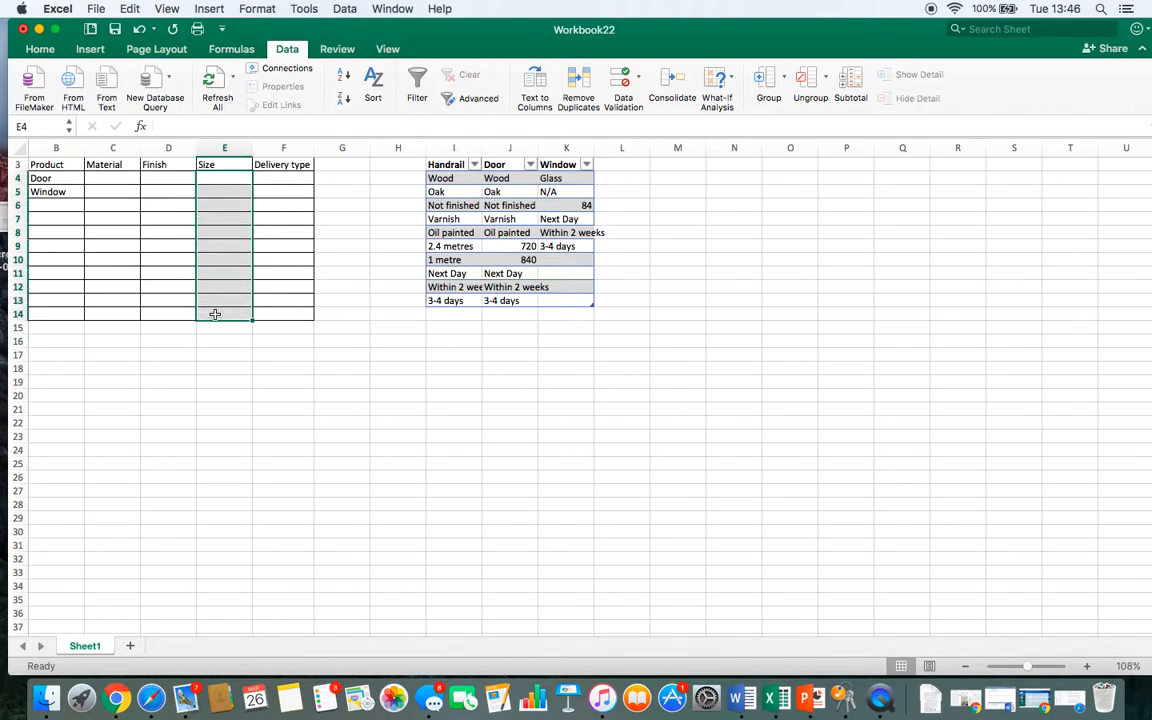